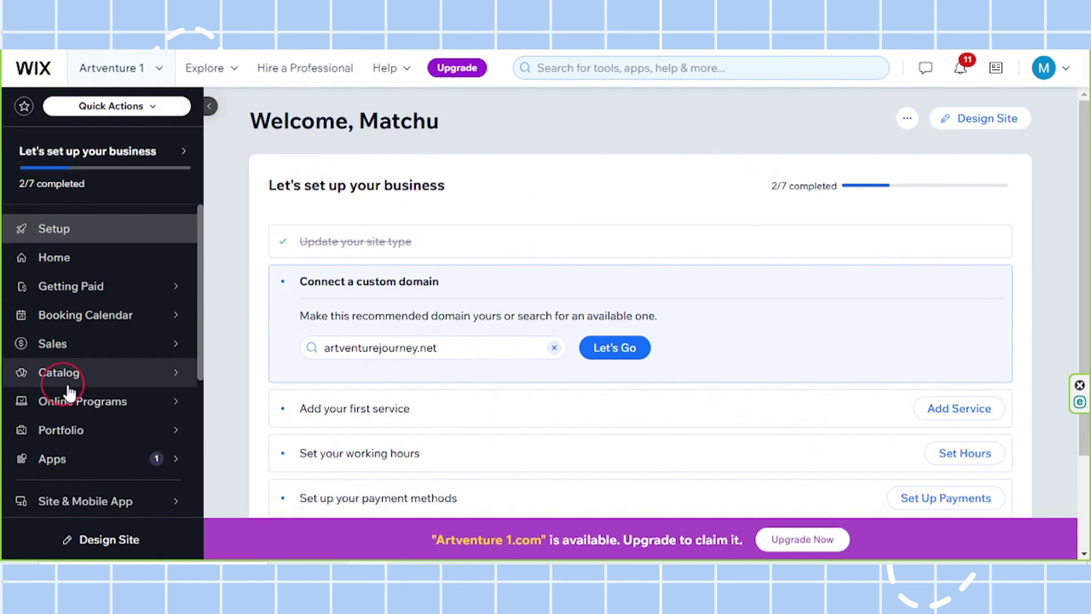
Open the visibility and pricing settings of the Realistic Portrait Course online program.
mouse_move(125, 402)
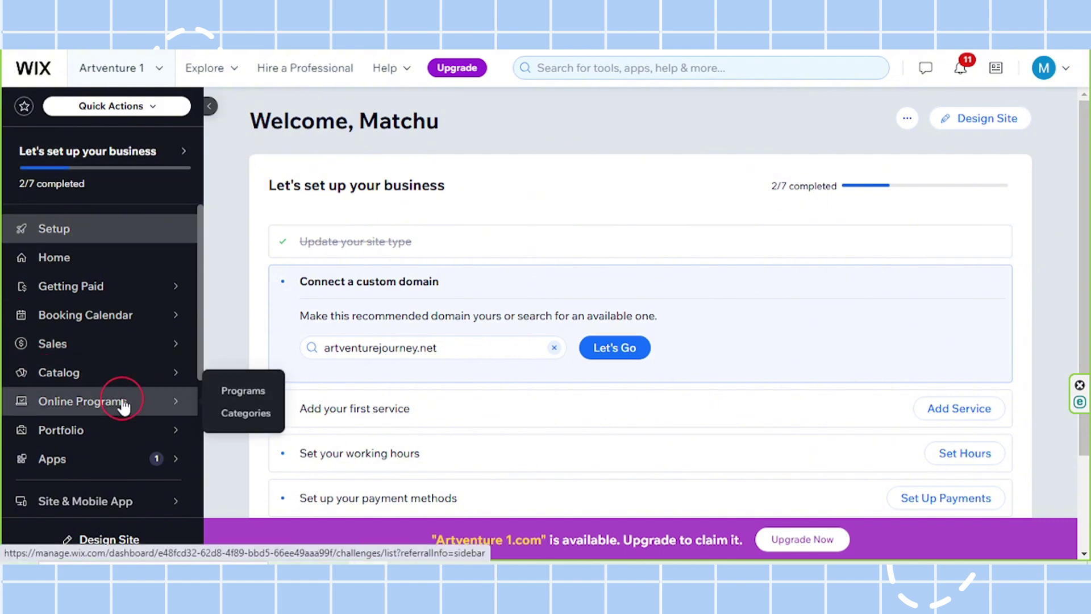
left_click(124, 402)
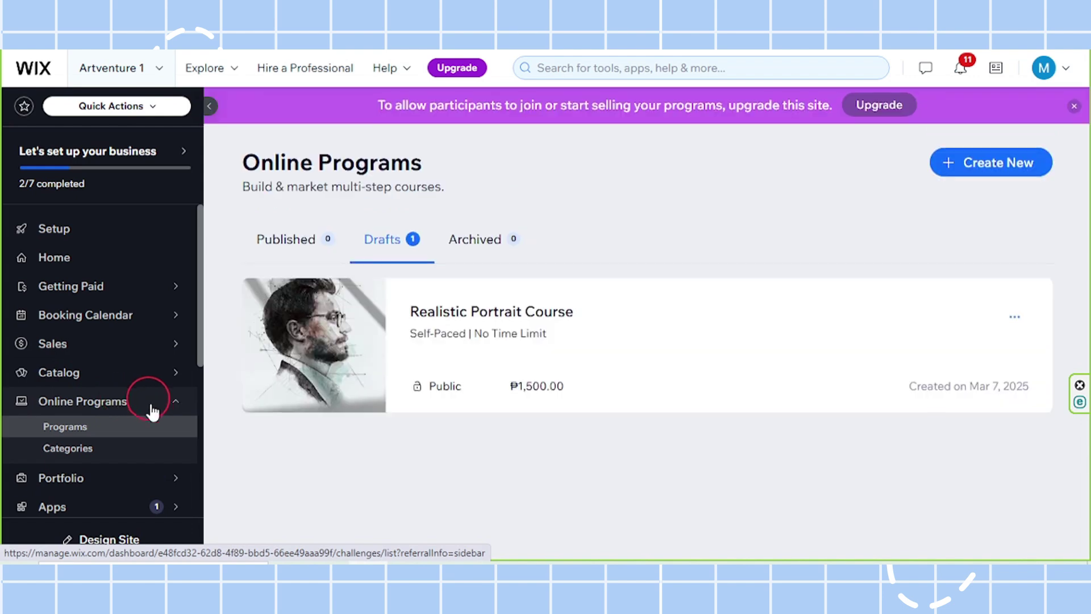
mouse_move(360, 318)
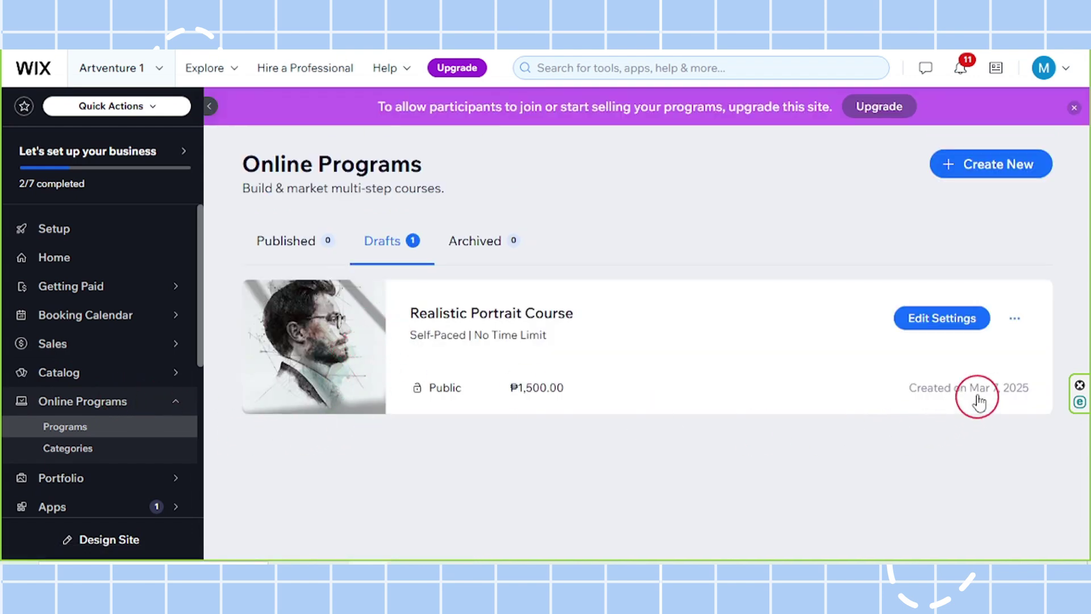
left_click(935, 322)
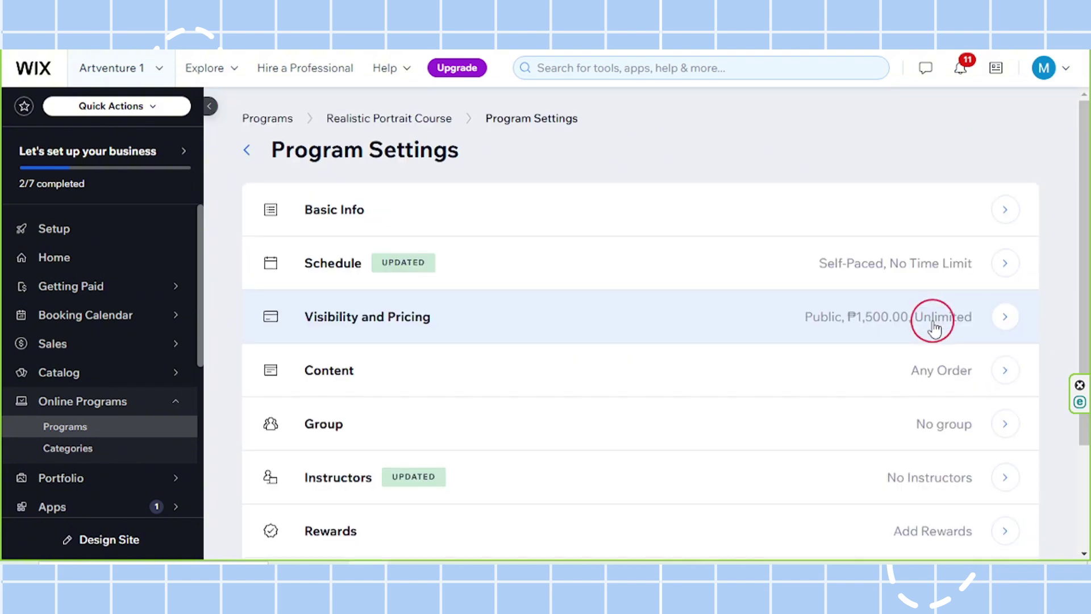
left_click(404, 323)
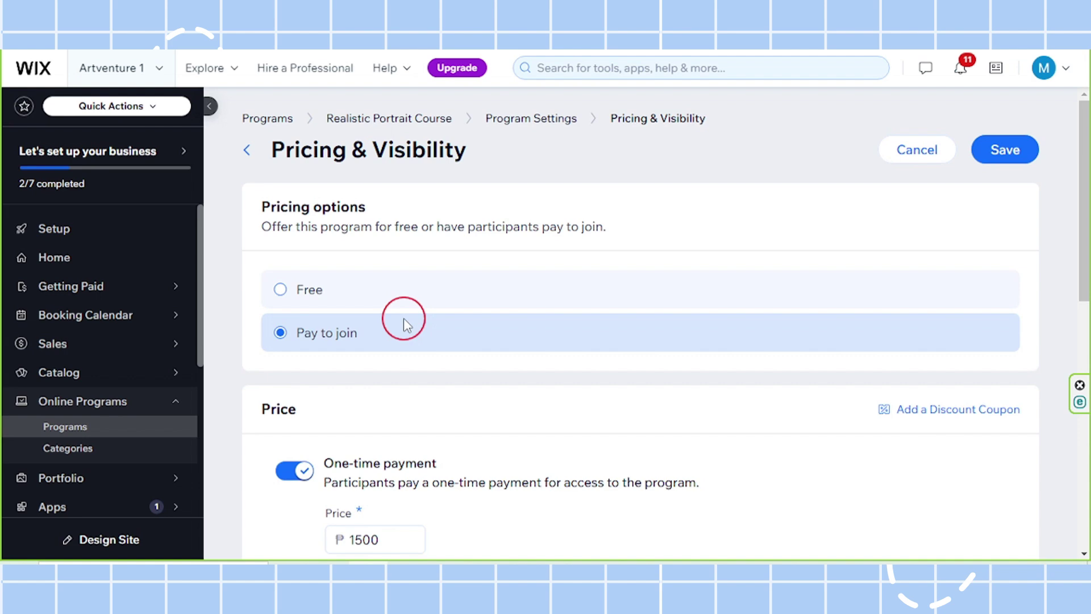
Go from the program's one-time payment price to invoice customization and bring up the invoice-specific settings with the example preview.
scroll(1081, 244, "down", 3)
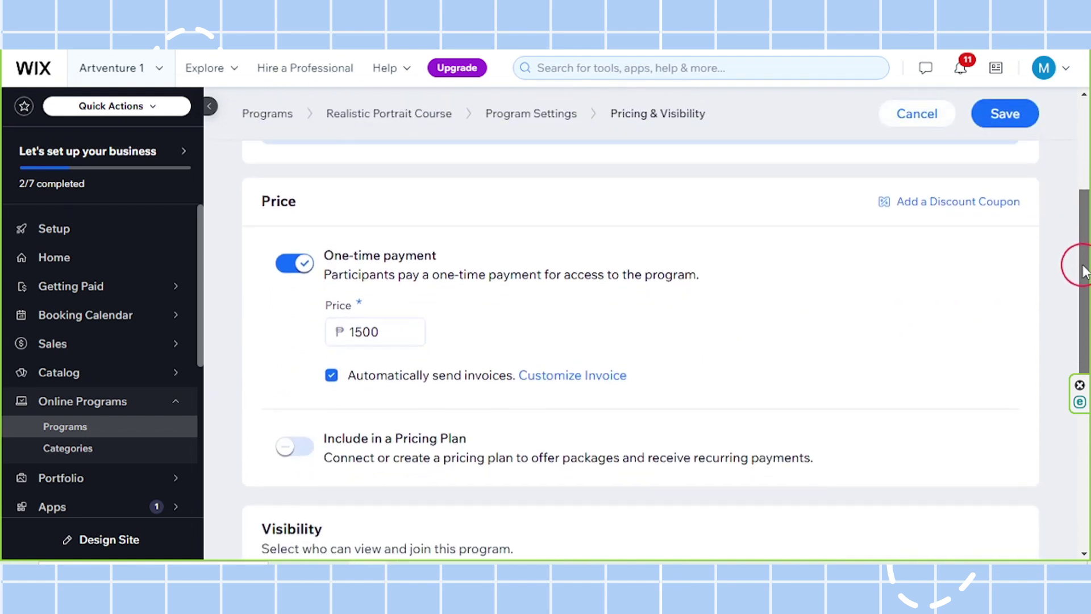
mouse_move(1083, 270)
left_mouse_down()
mouse_move(1085, 372)
mouse_move(1079, 261)
left_mouse_up()
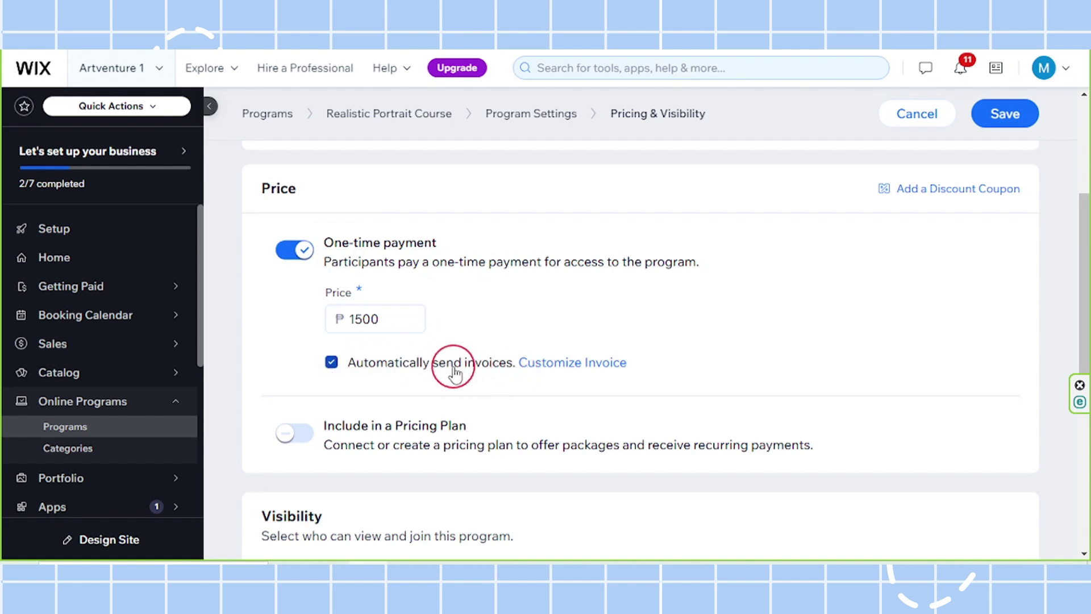
left_click(577, 367)
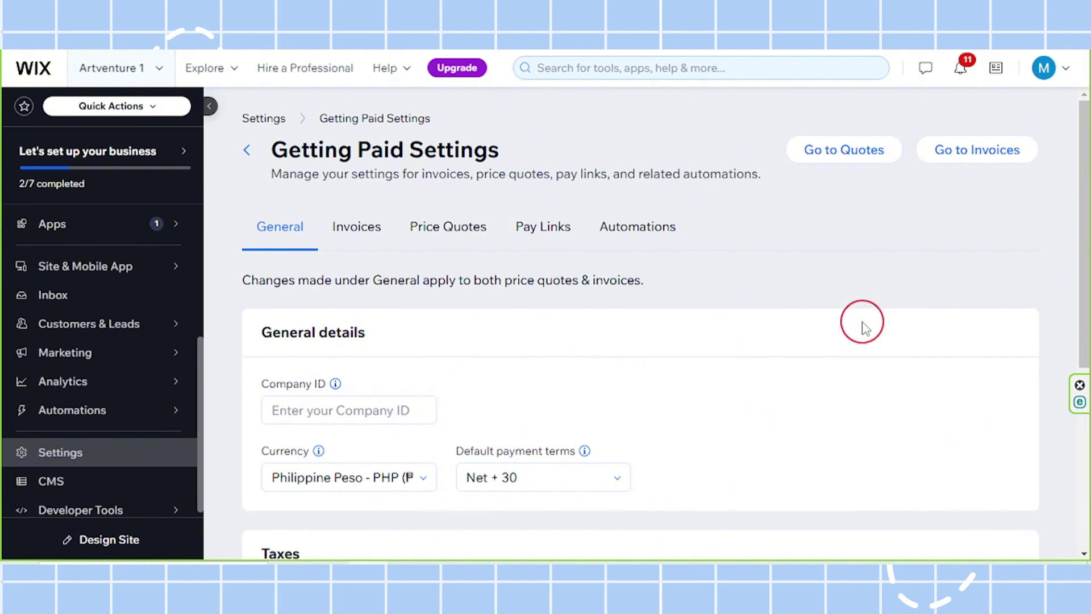
left_click(364, 239)
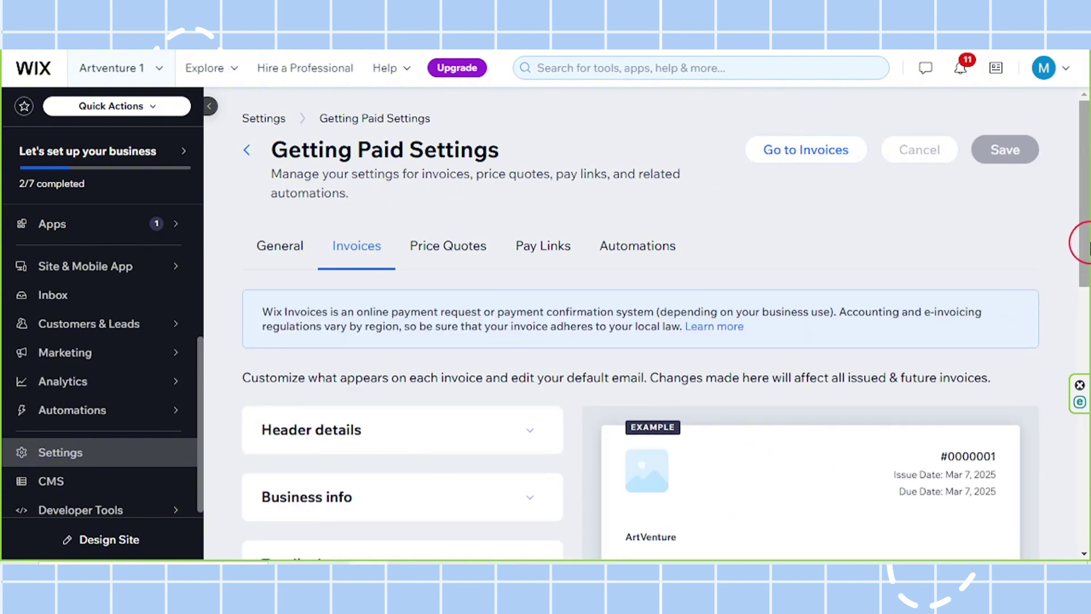
left_click_drag(1082, 237, 1086, 279)
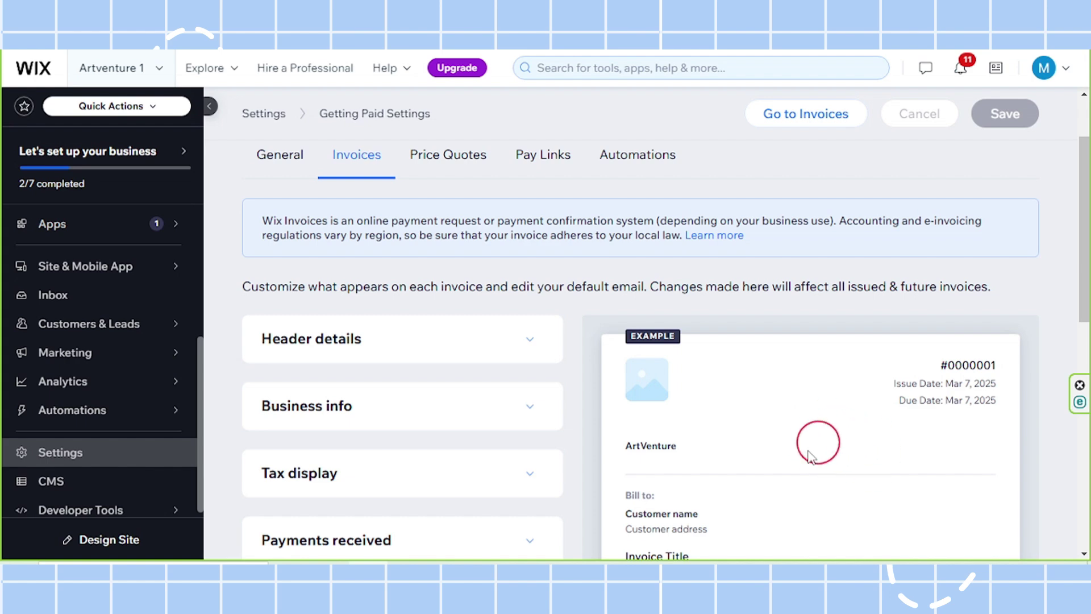
left_click_drag(1081, 286, 1081, 335)
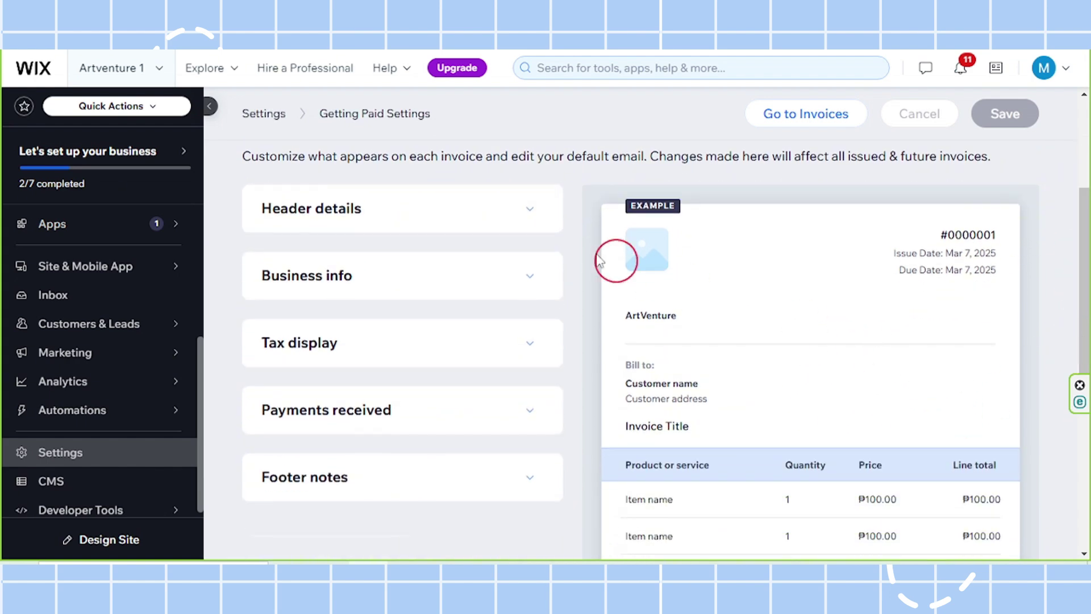
Expand the invoice header details and review the available document names, leaving the selection unchanged.
left_click(329, 221)
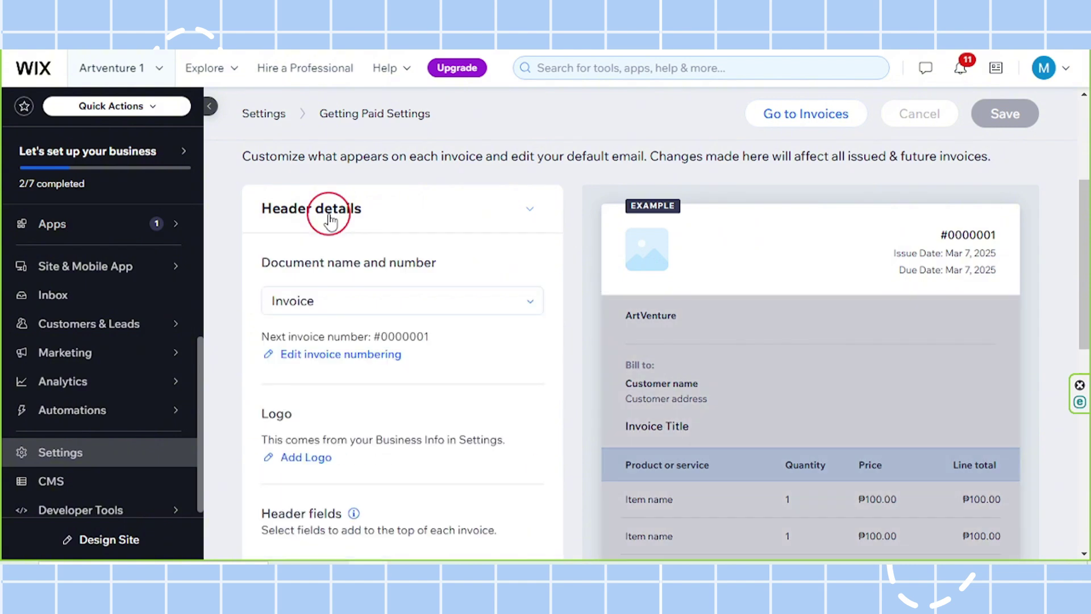
left_click(351, 310)
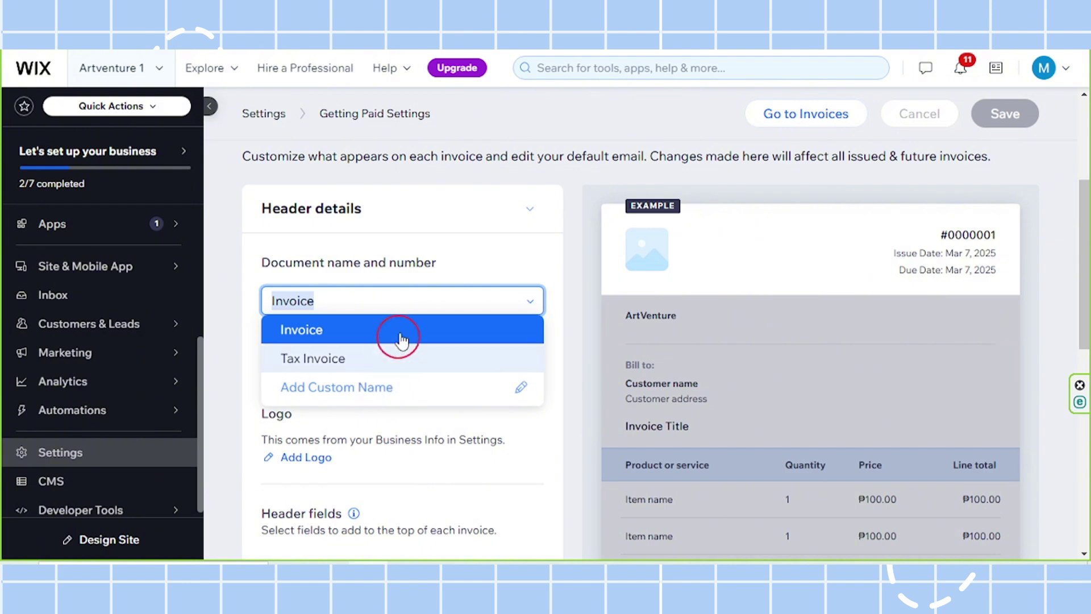
left_click(462, 243)
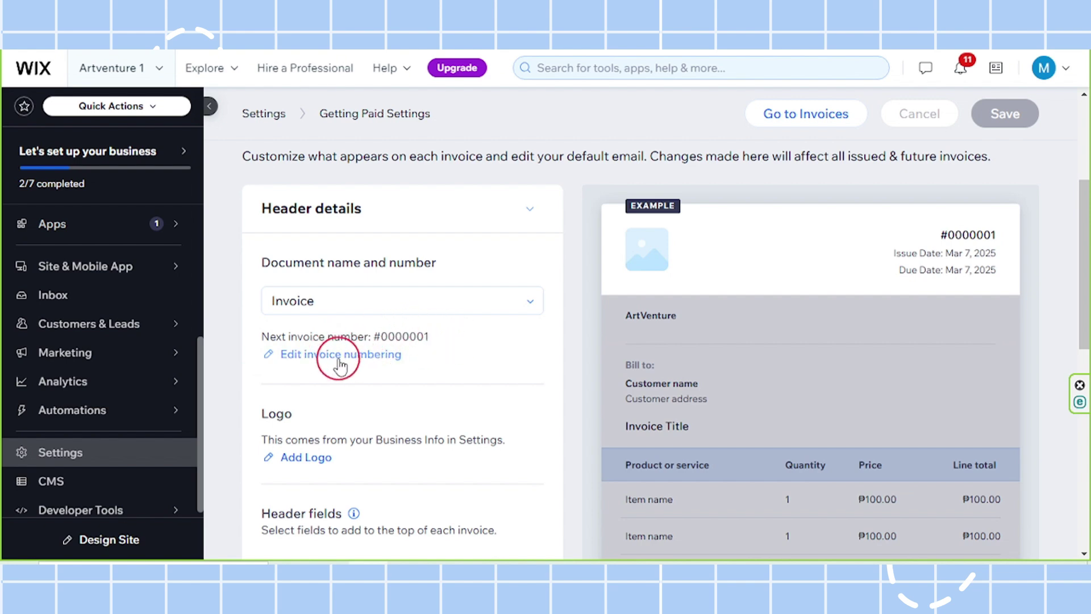
Set the invoice numbering to start at 0000001 and confirm it.
left_click(309, 355)
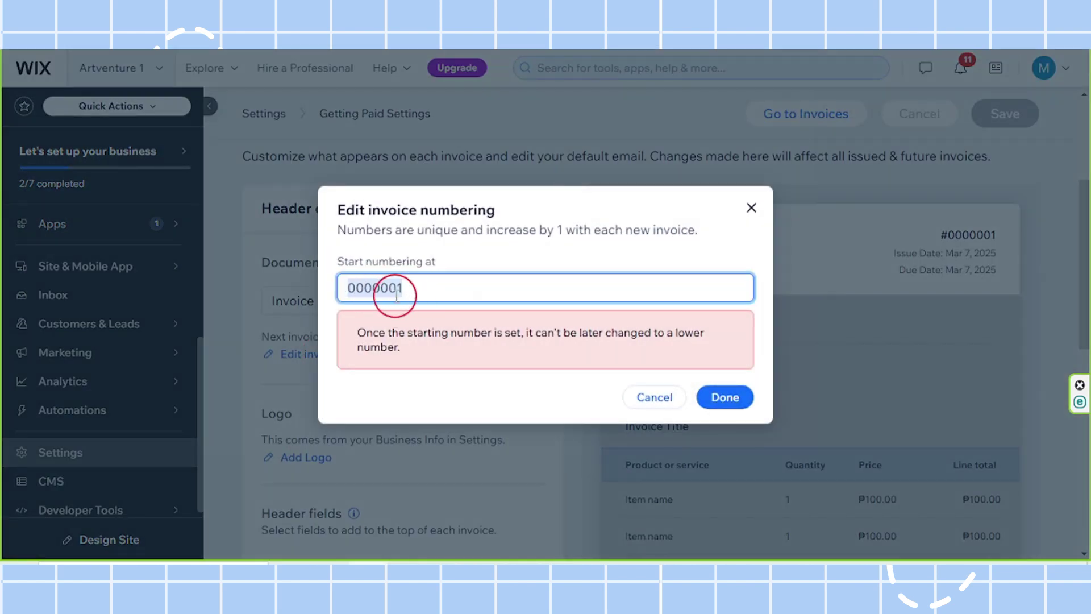
left_click(398, 289)
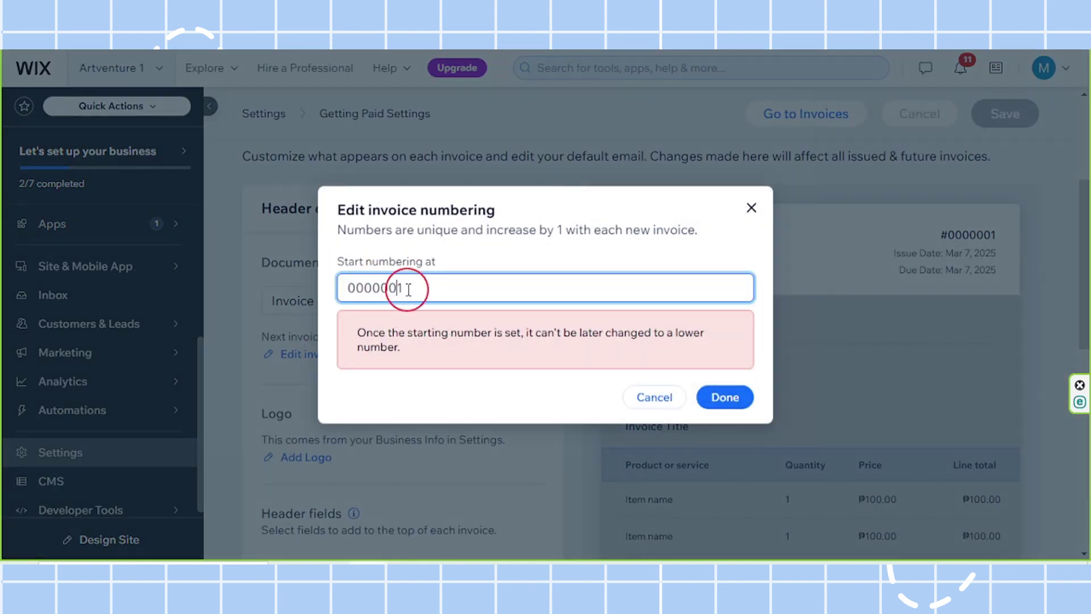
left_click_drag(408, 288, 307, 296)
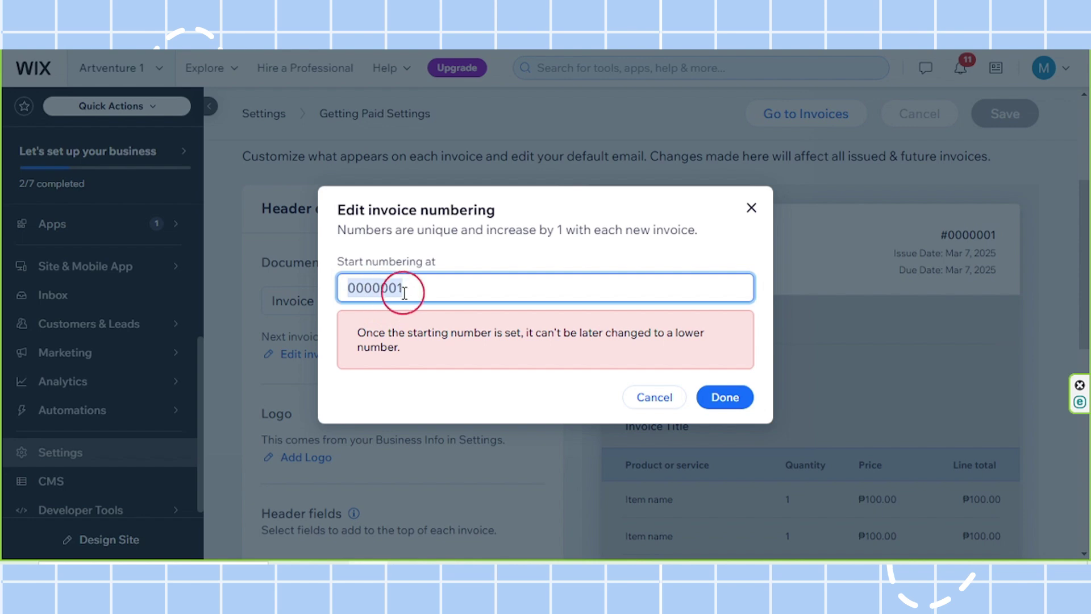
left_click(425, 287)
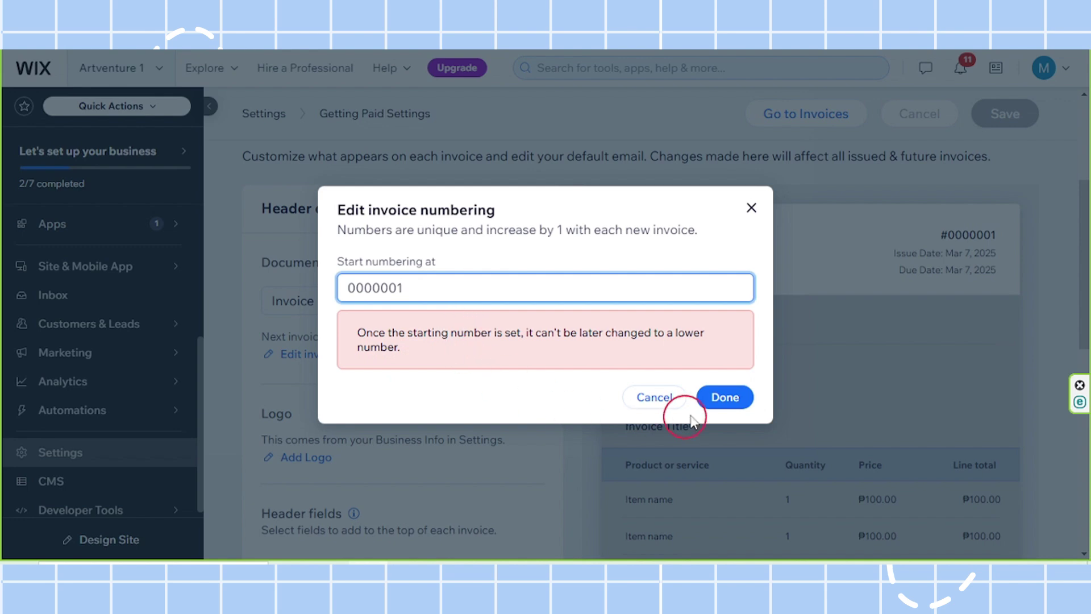
left_click(729, 396)
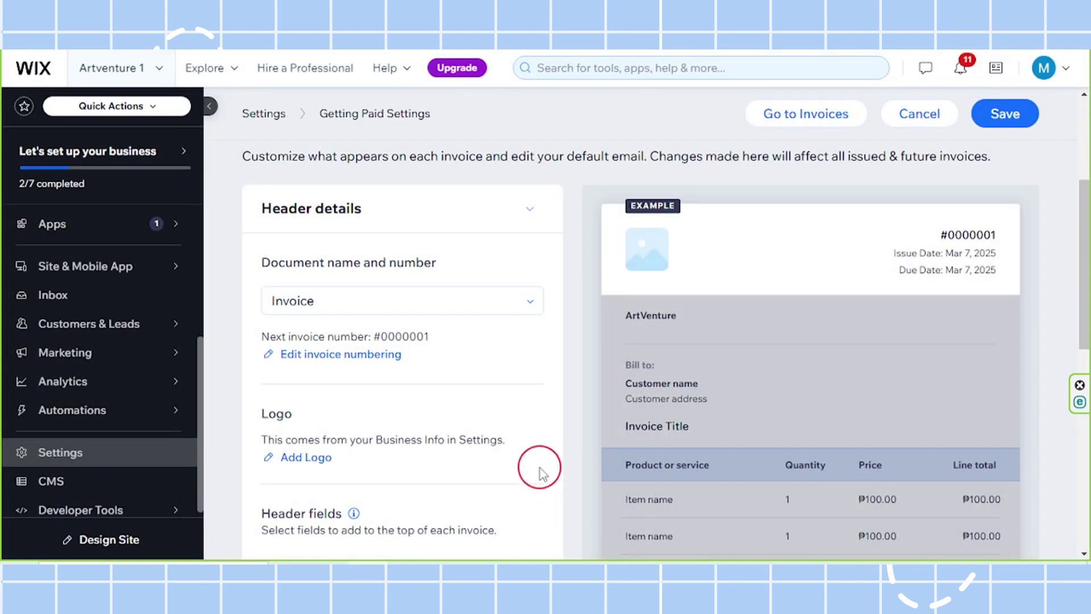
Review the invoice logo source and the option to add a logo, dismissing the save prompt to stay on the page.
scroll(540, 468, "down", 5)
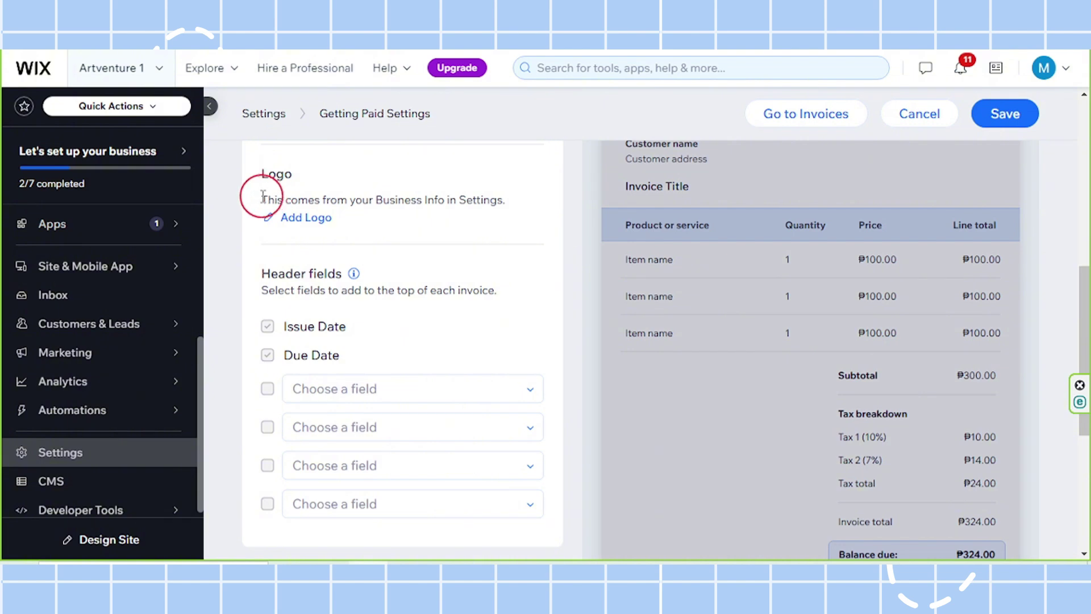
left_click_drag(263, 196, 486, 200)
left_click(485, 199)
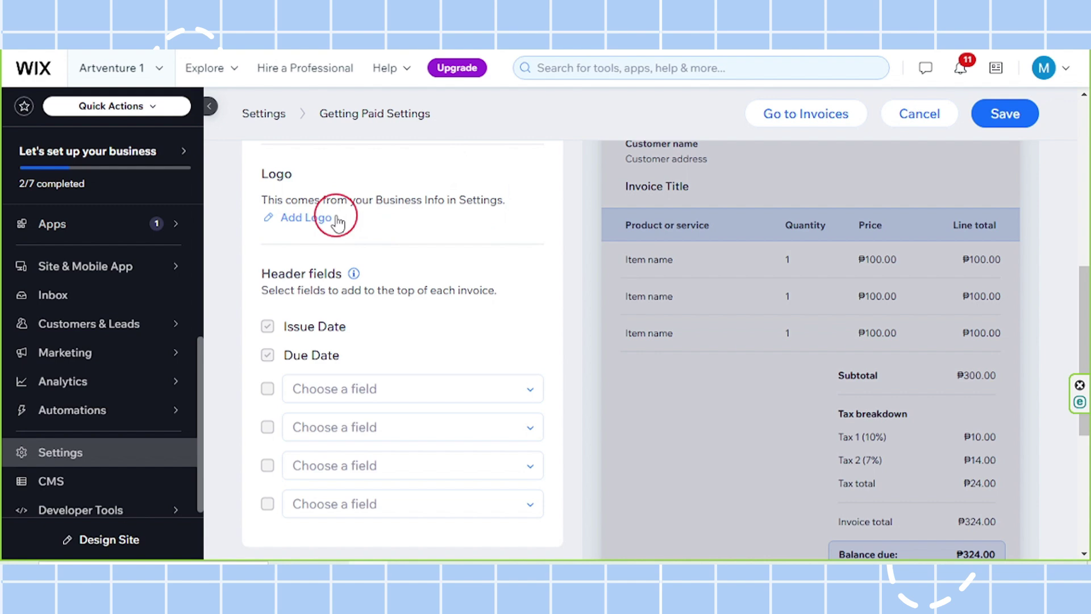
left_click_drag(374, 202, 443, 199)
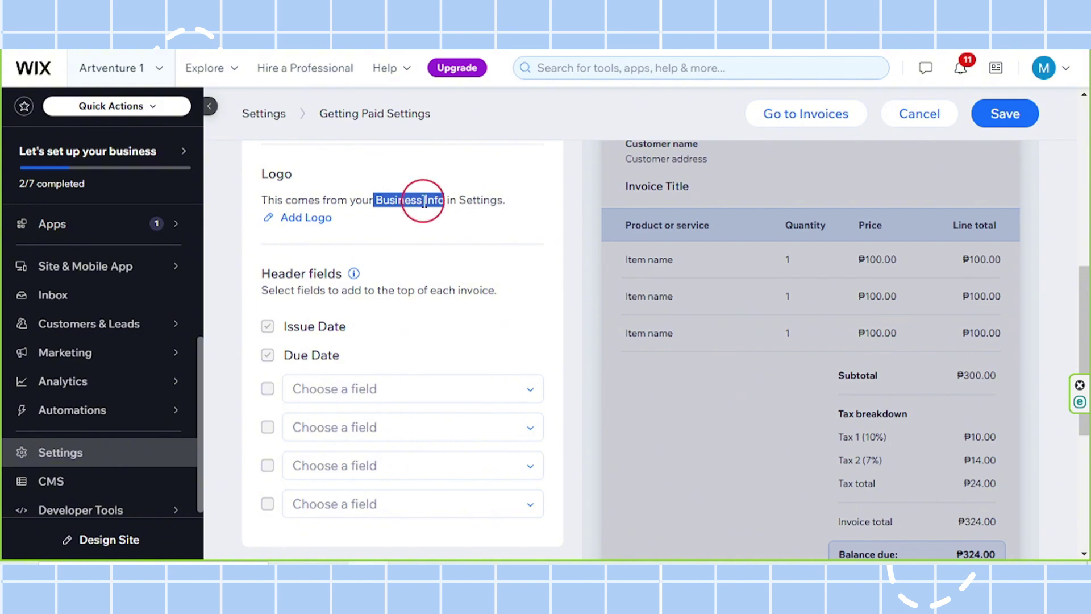
left_click(303, 219)
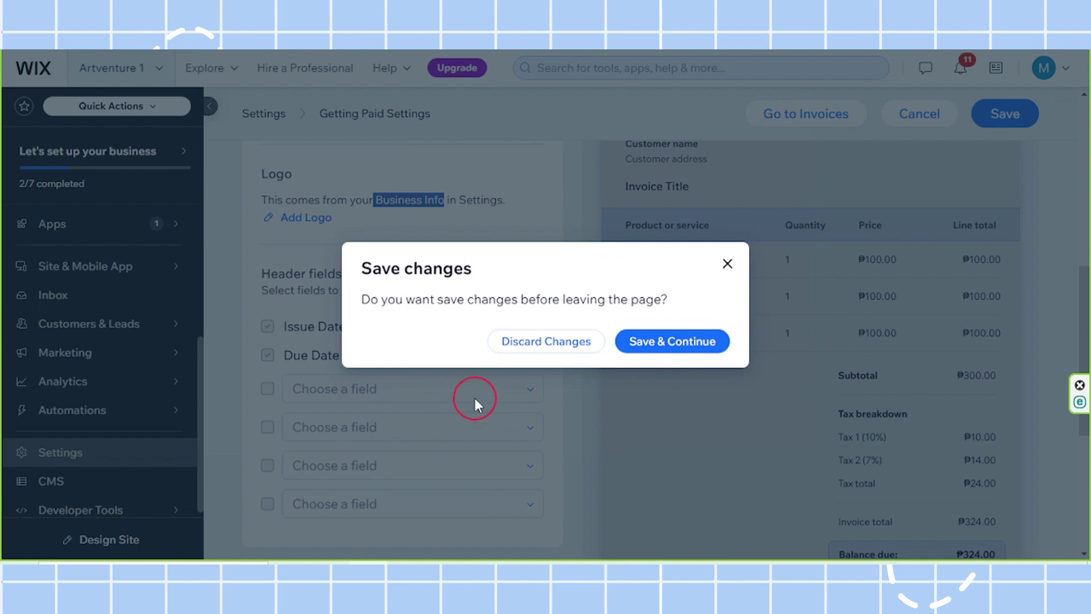
left_click(729, 263)
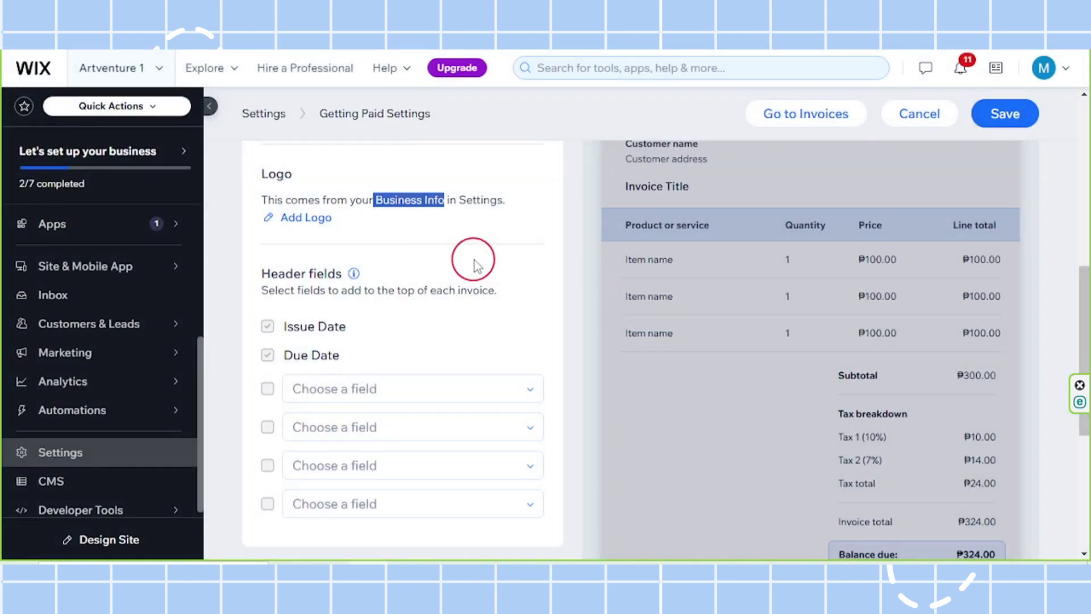
Examine the invoice header fields, including the fixed date fields and the choices for an additional field.
left_click_drag(1080, 272, 1088, 330)
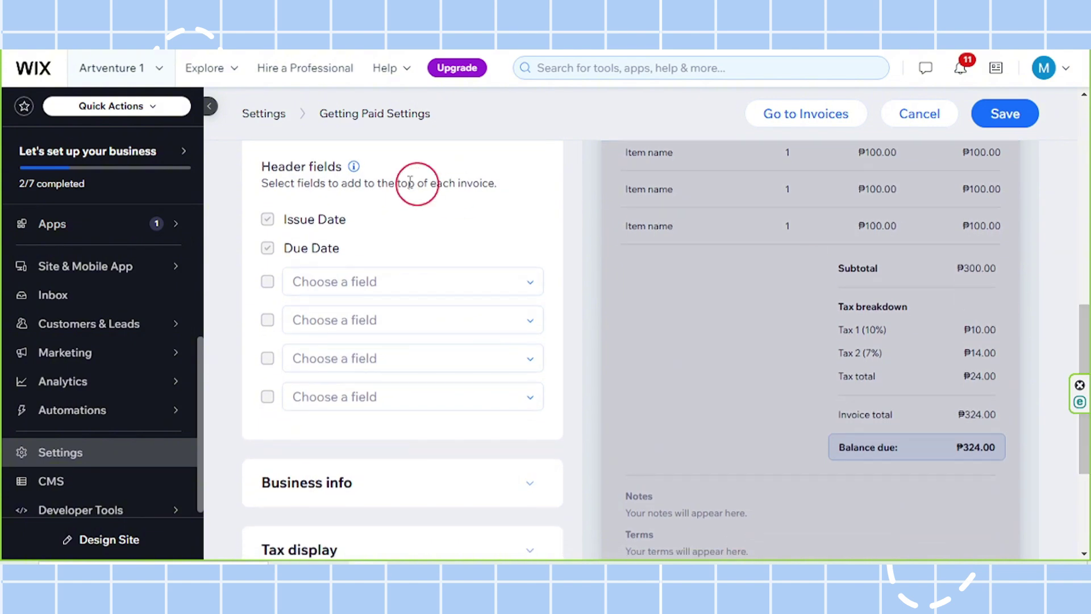
left_click_drag(263, 186, 520, 187)
left_click(455, 188)
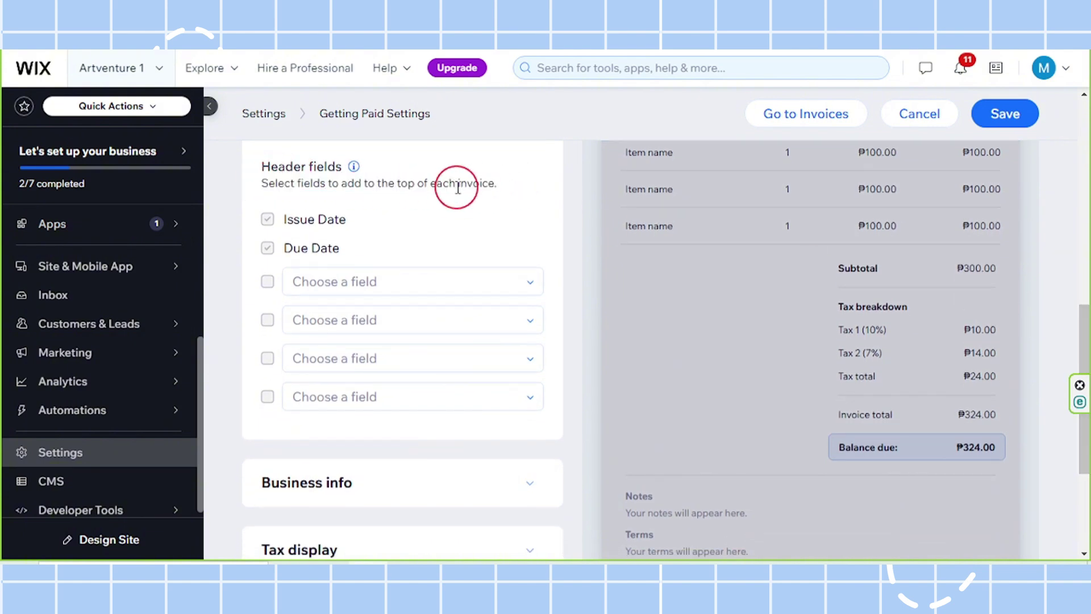
scroll(791, 382, "up", 6)
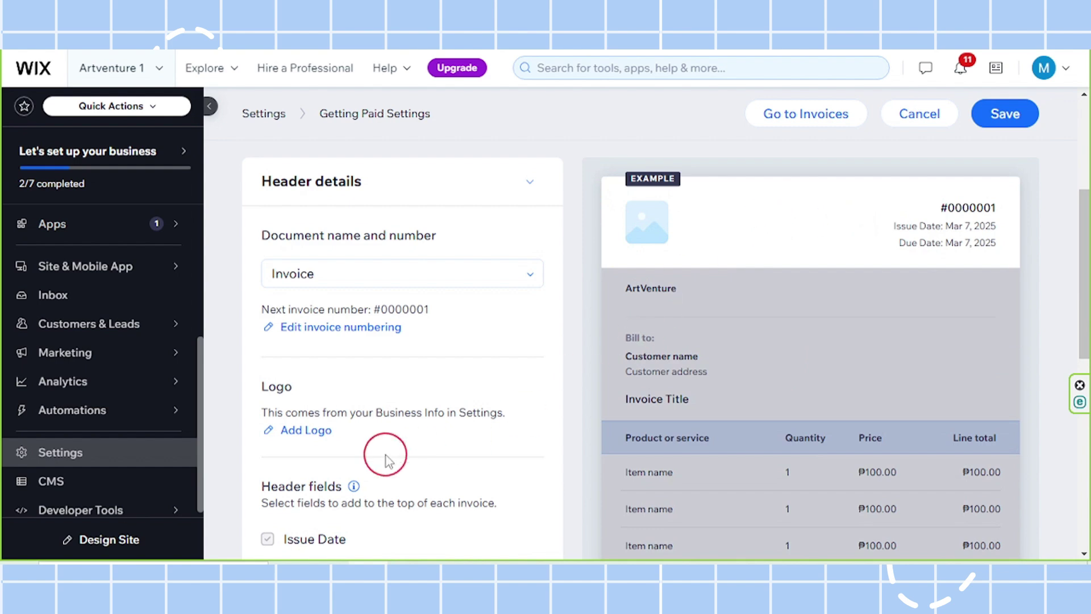
scroll(385, 453, "down", 4)
mouse_move(265, 284)
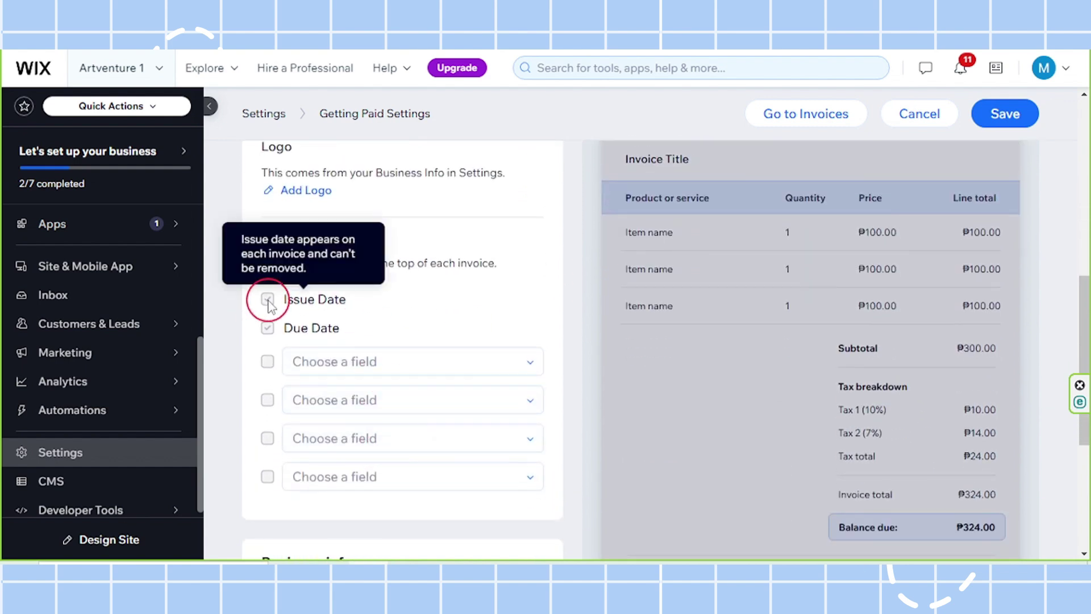
mouse_move(269, 338)
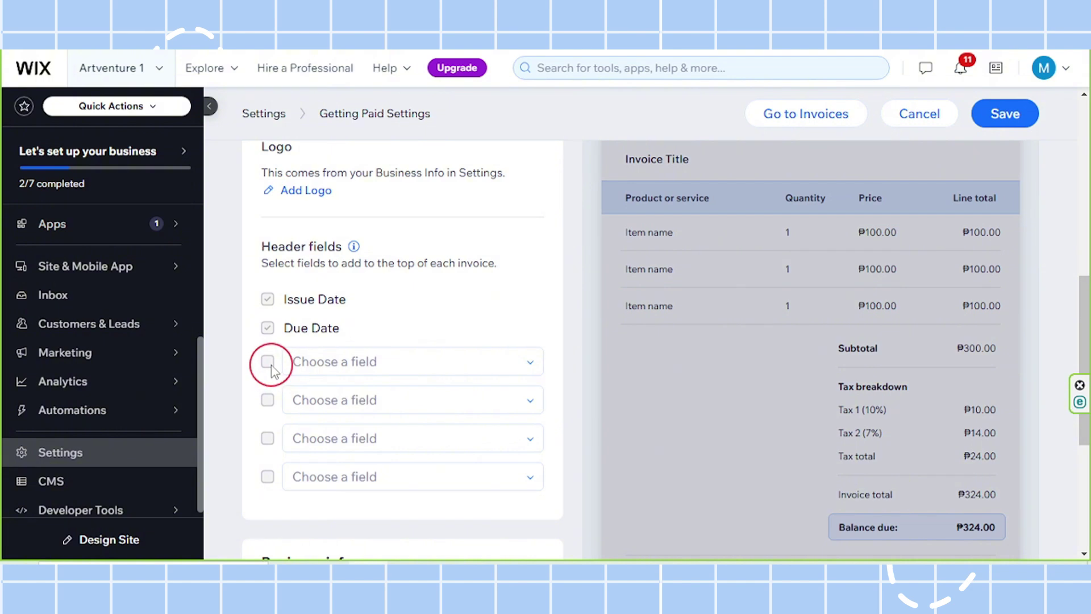
left_click(385, 362)
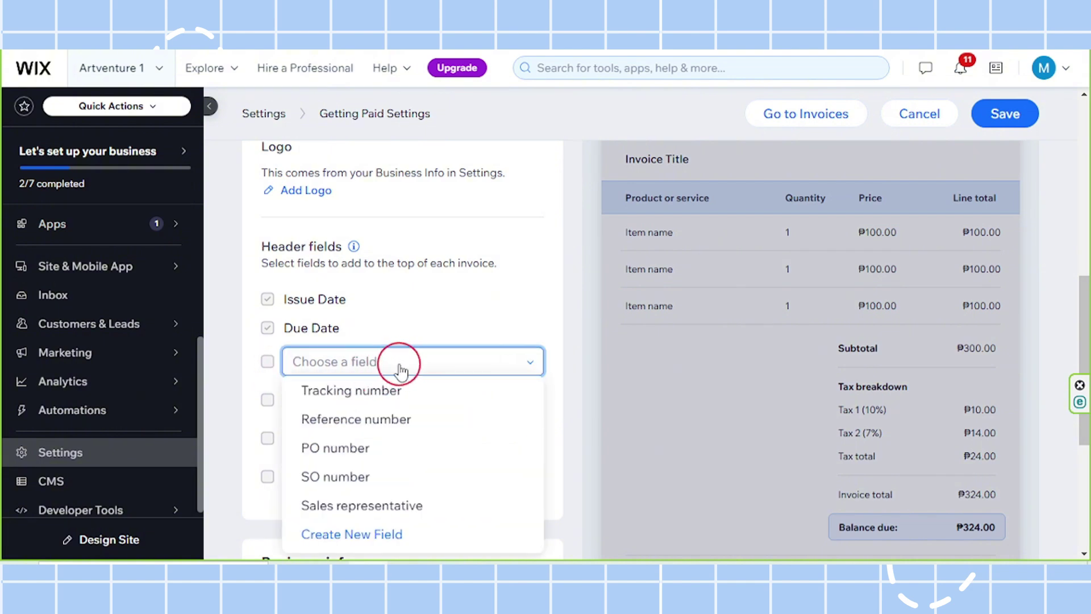
scroll(399, 372, "down", 1)
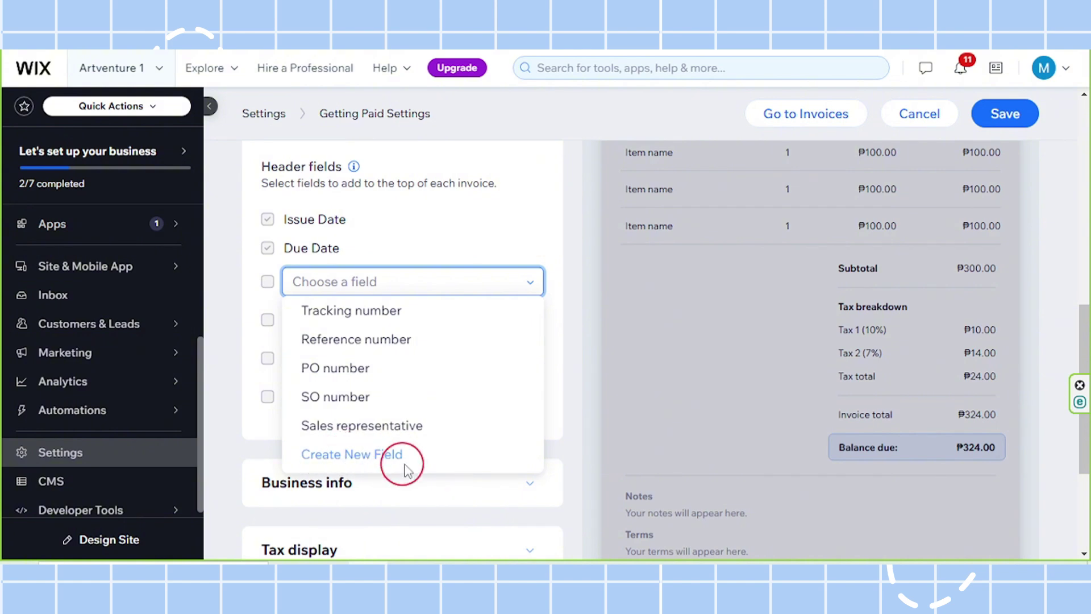
left_click(429, 227)
Expand the invoice's business info section and read where its details come from.
left_click_drag(1086, 339, 1079, 405)
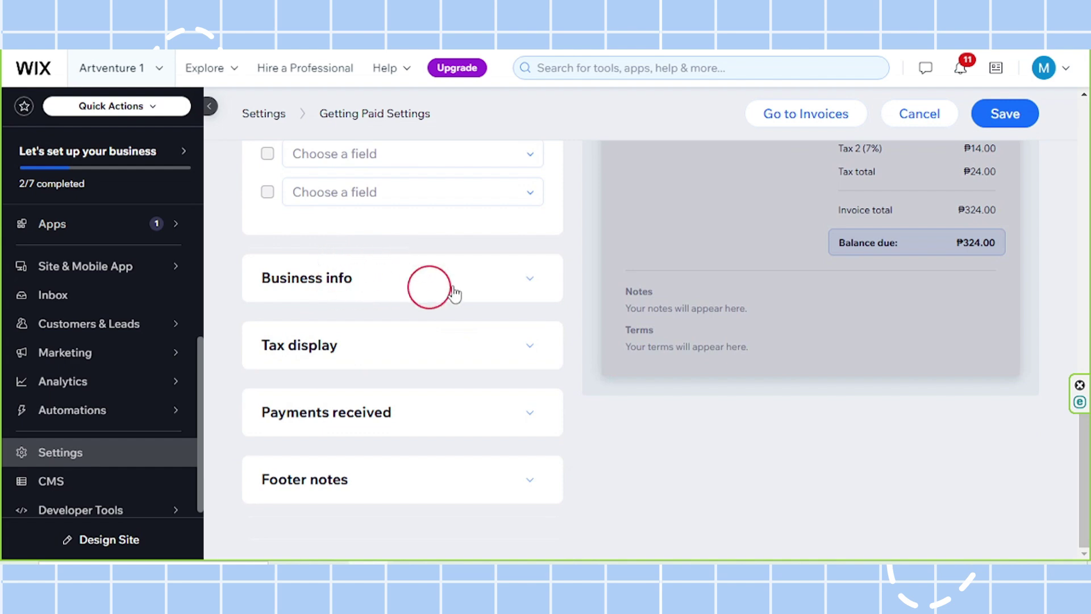
left_click(534, 279)
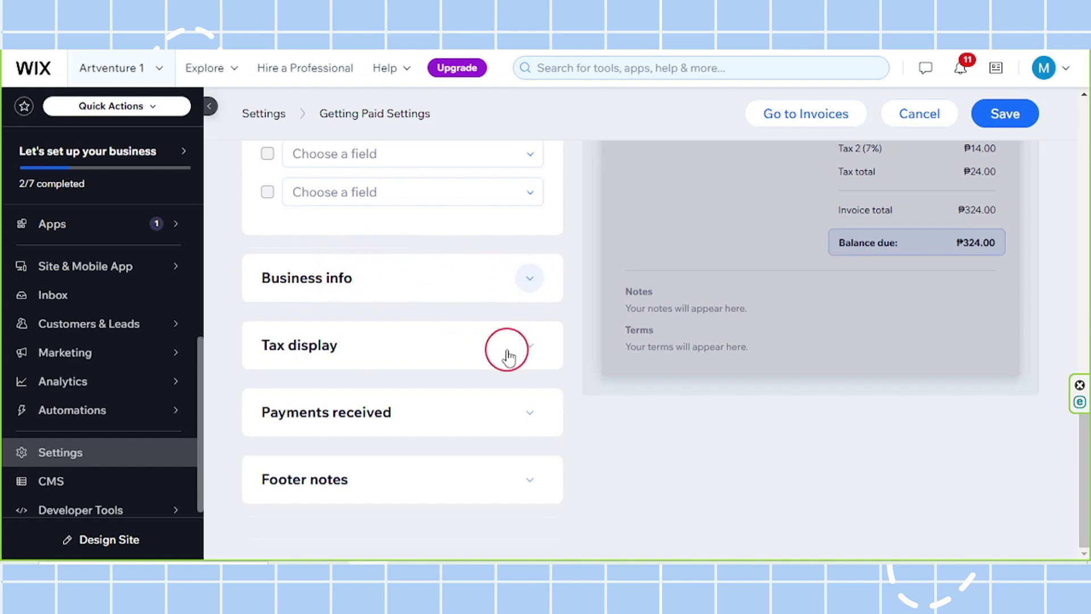
scroll(459, 364, "up", 3)
scroll(461, 370, "up", 3)
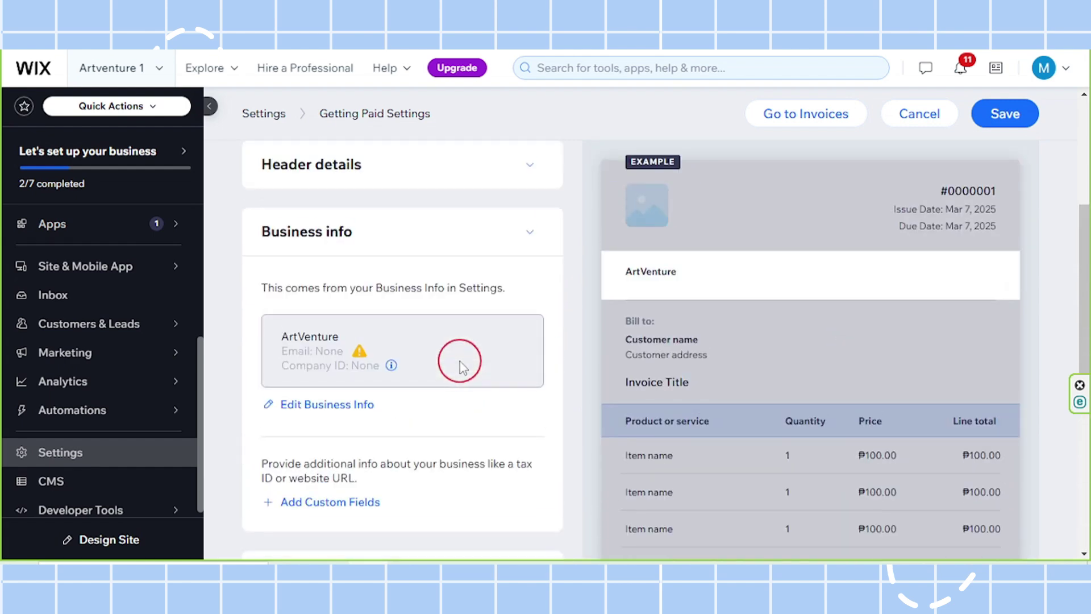
left_click_drag(263, 284, 495, 285)
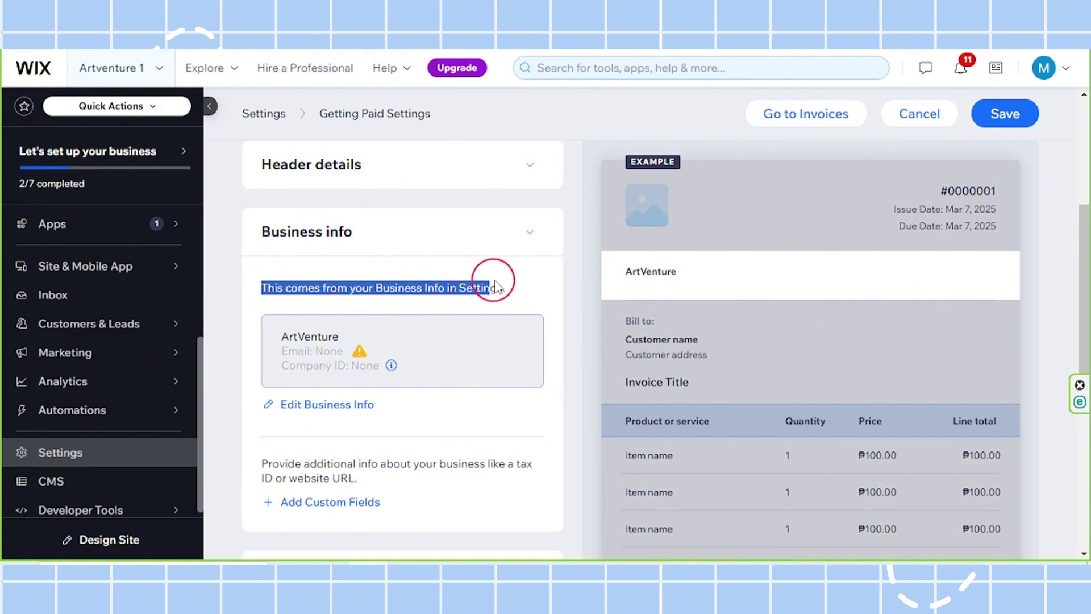
Review the source of the invoice's business info, its email warning and the edit option, dismissing the save prompt to stay on the page.
left_click(423, 292)
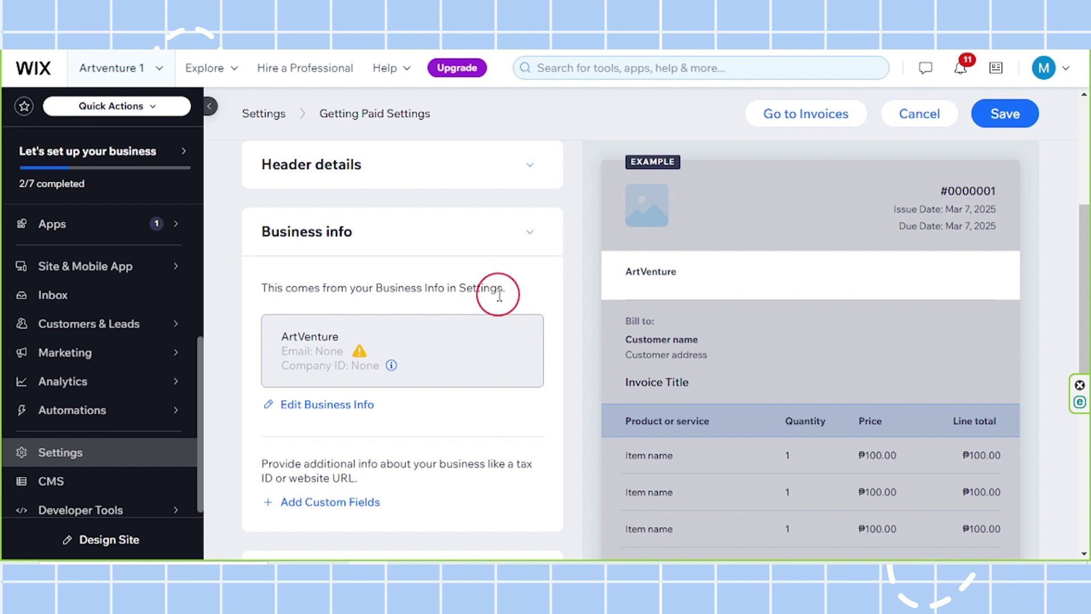
left_click_drag(374, 294, 444, 290)
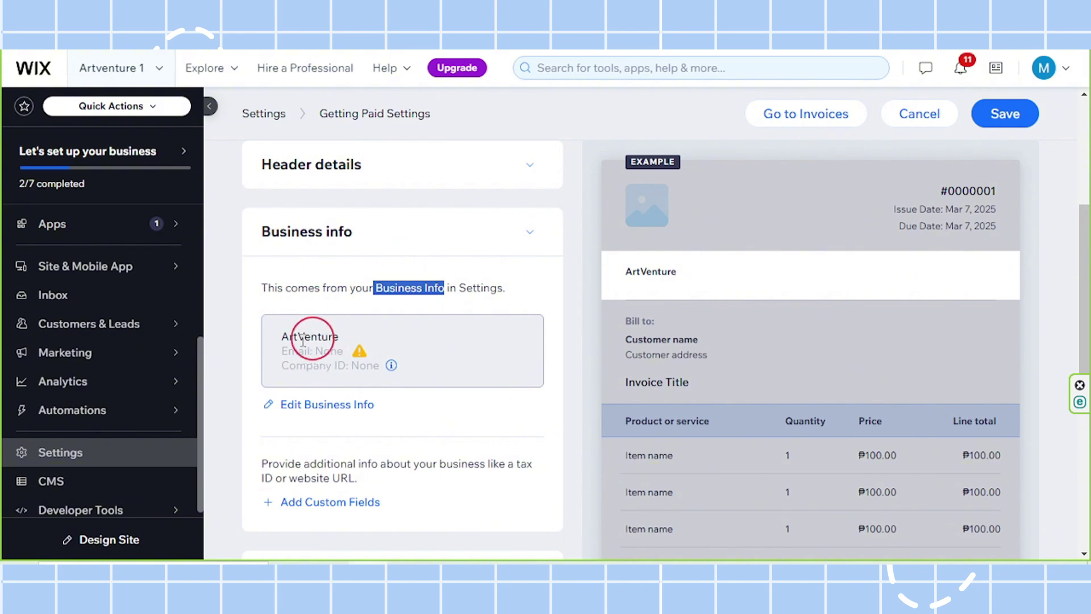
mouse_move(359, 352)
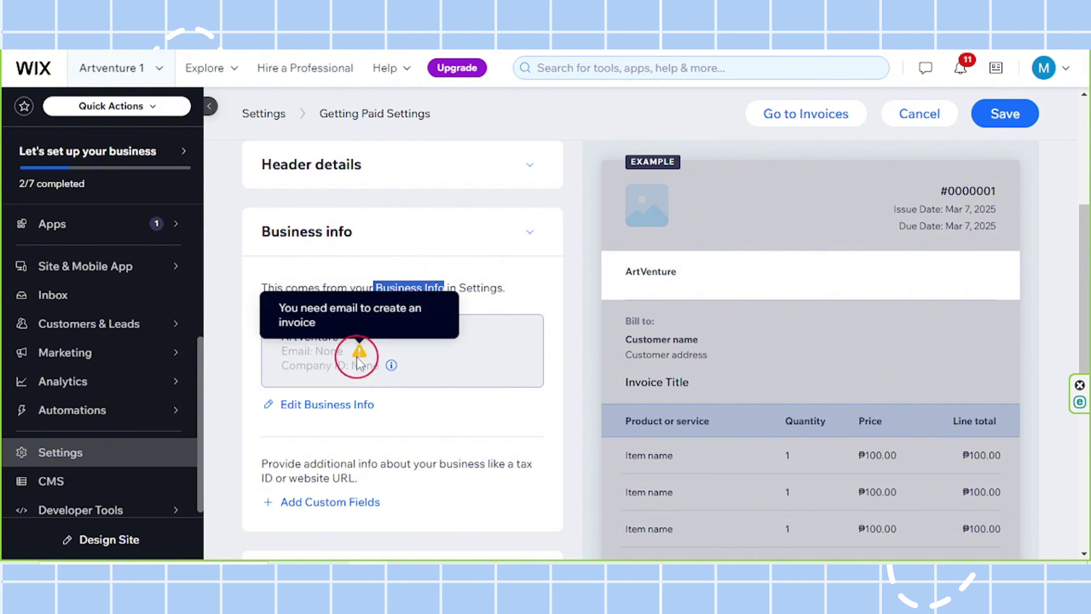
left_click(313, 406)
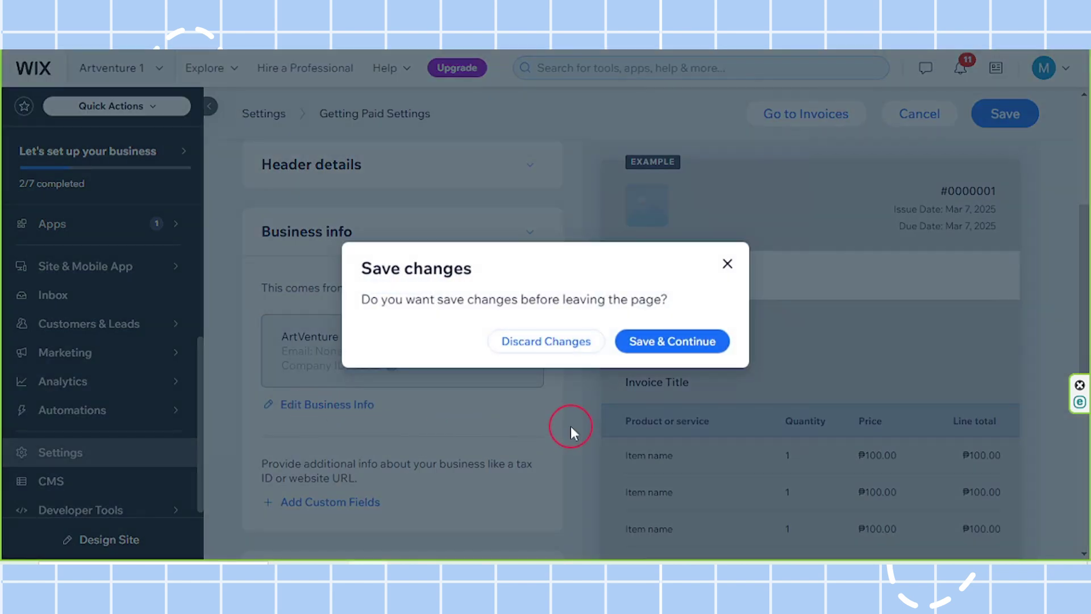
left_click(727, 264)
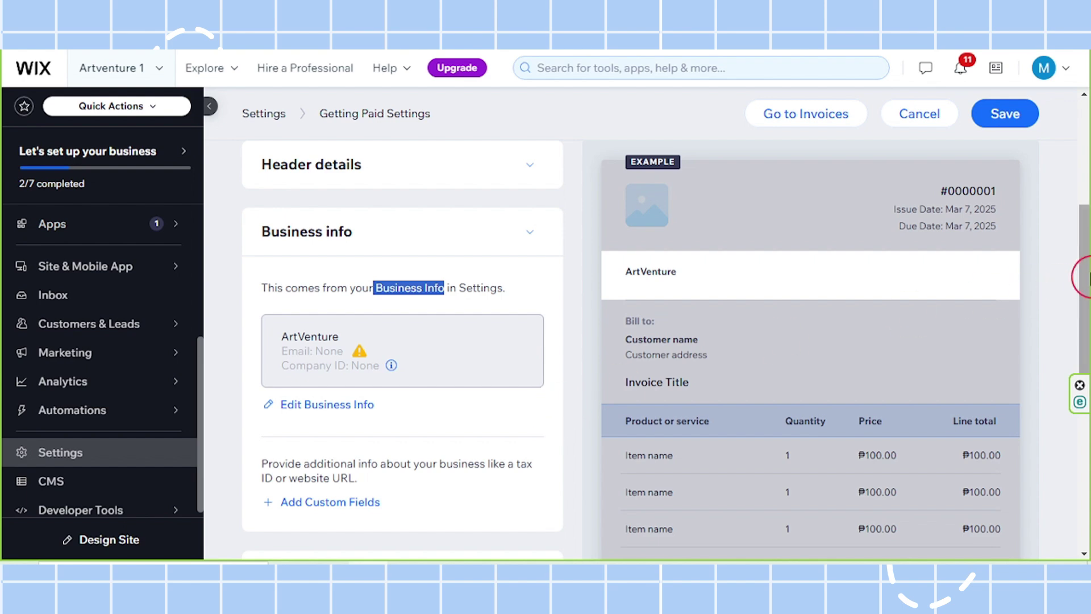
Review the custom fields available for additional business info, including the field name choices, and close the dialog without adding any.
left_click_drag(1084, 278, 1084, 349)
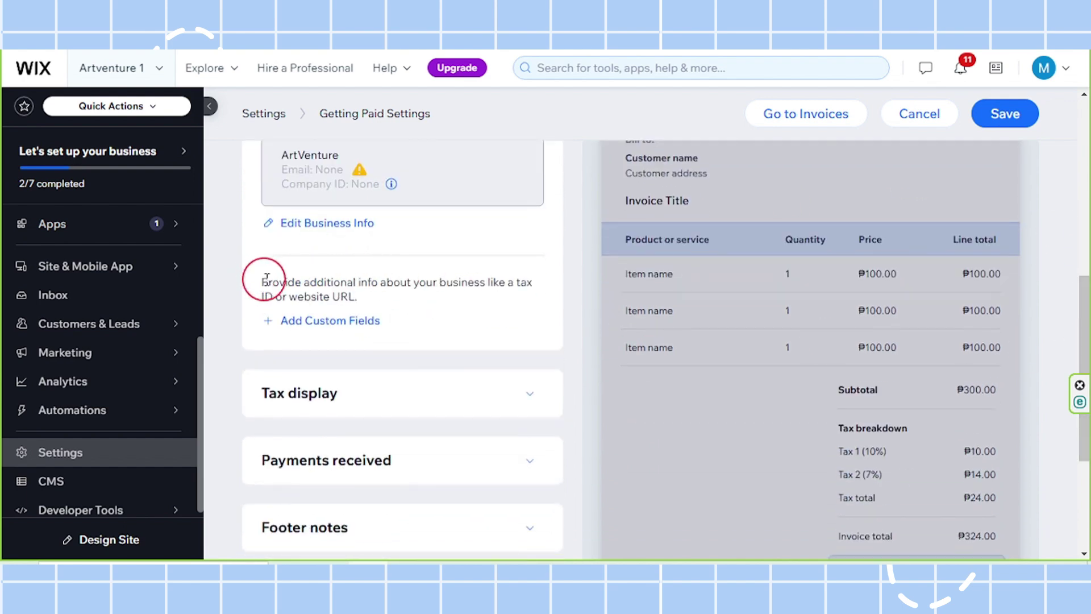
left_click_drag(255, 283, 377, 288)
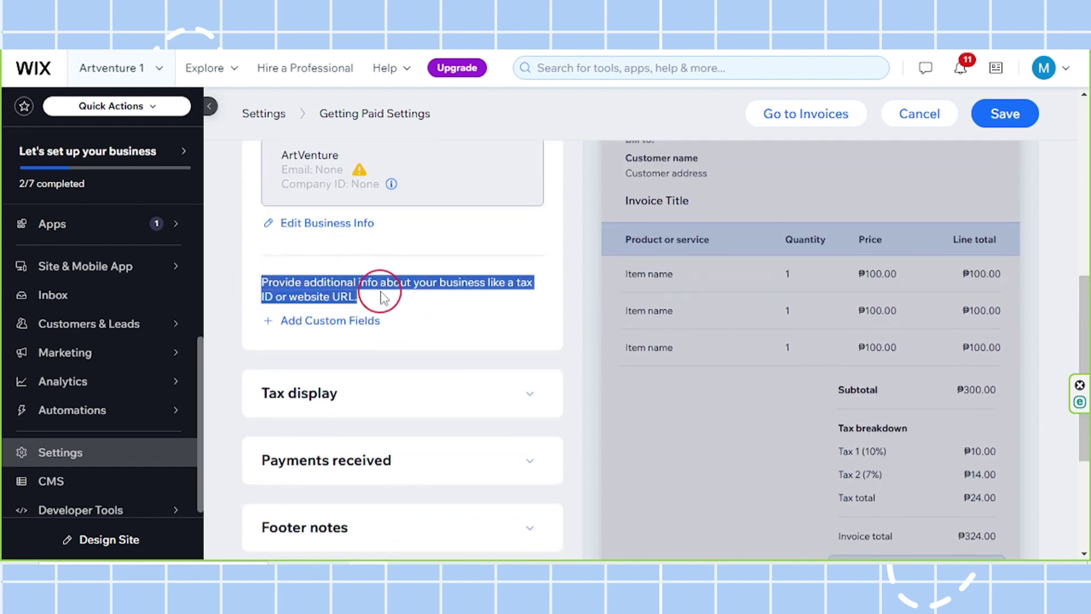
left_click(443, 299)
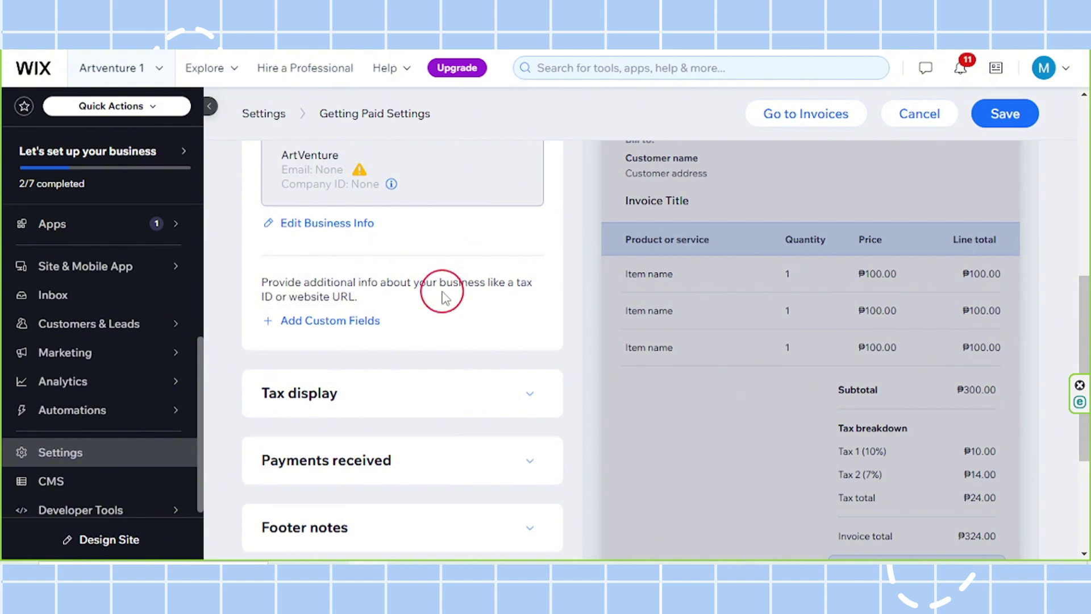
left_click(316, 322)
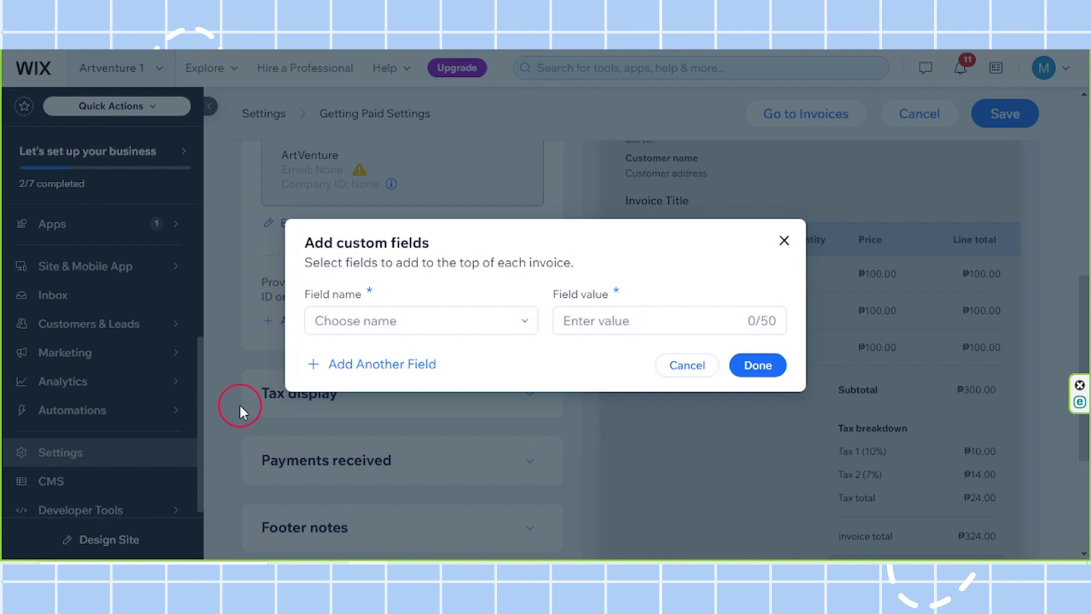
left_click(361, 317)
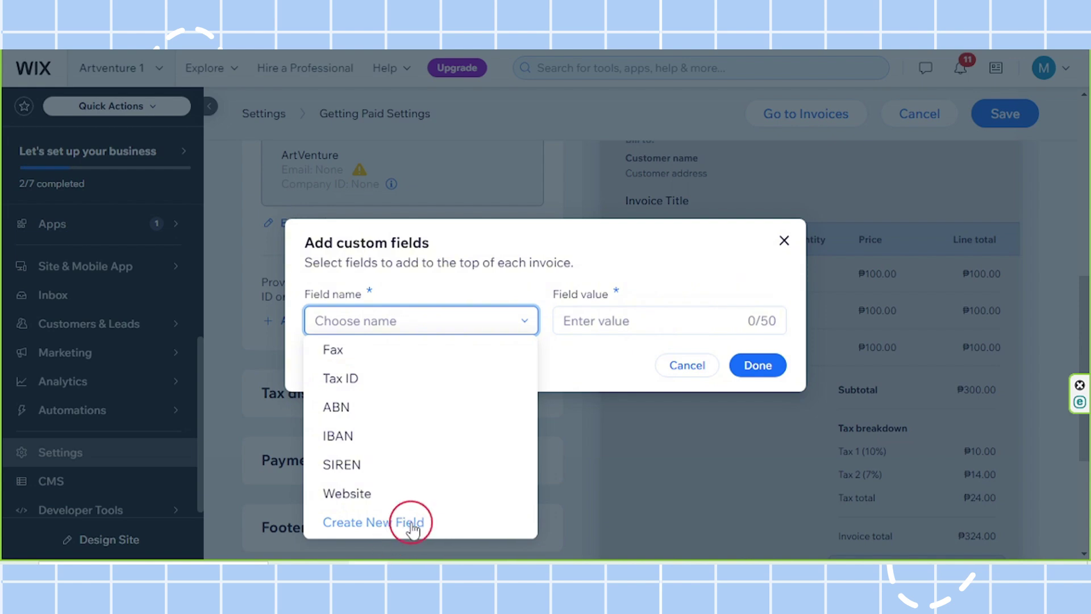
left_click(662, 280)
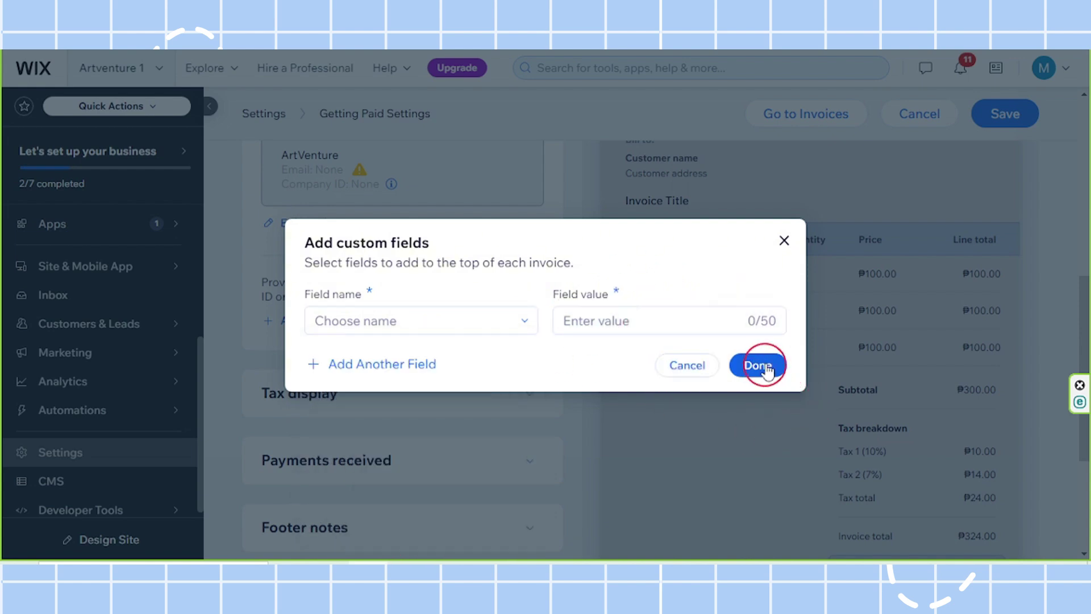
left_click(784, 240)
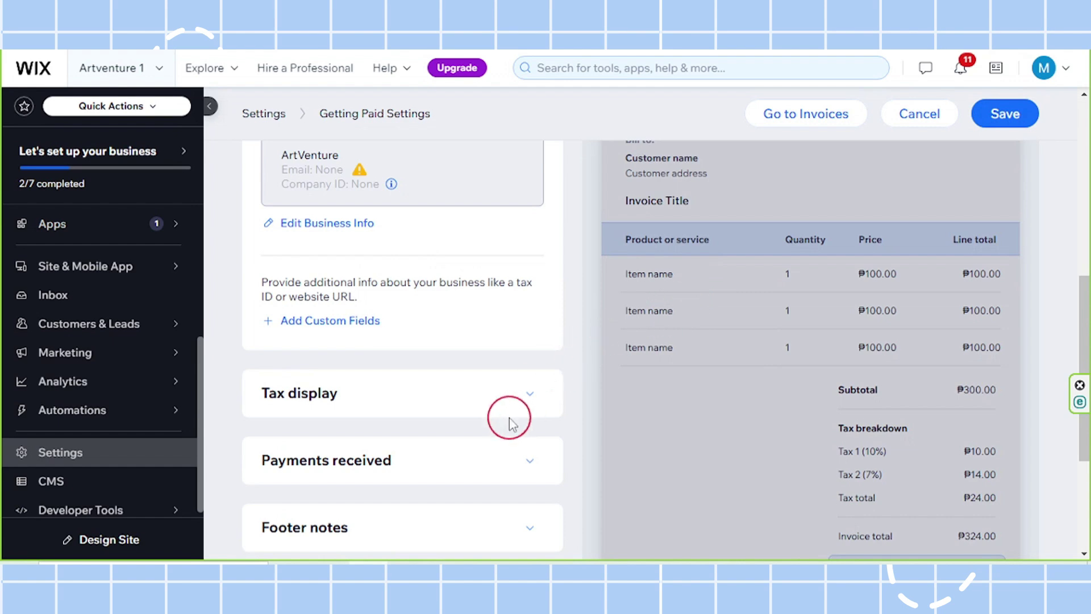
In the invoice's tax display settings, enable the additional tax column and the items subtotal per tax group.
scroll(509, 417, "down", 3)
left_click(365, 224)
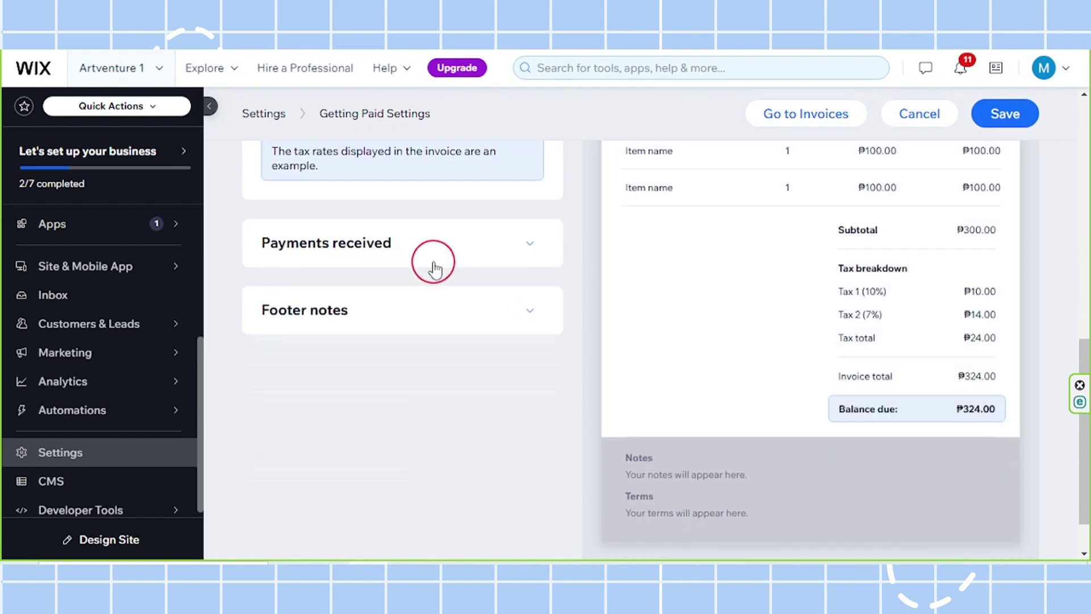
scroll(385, 445, "up", 5)
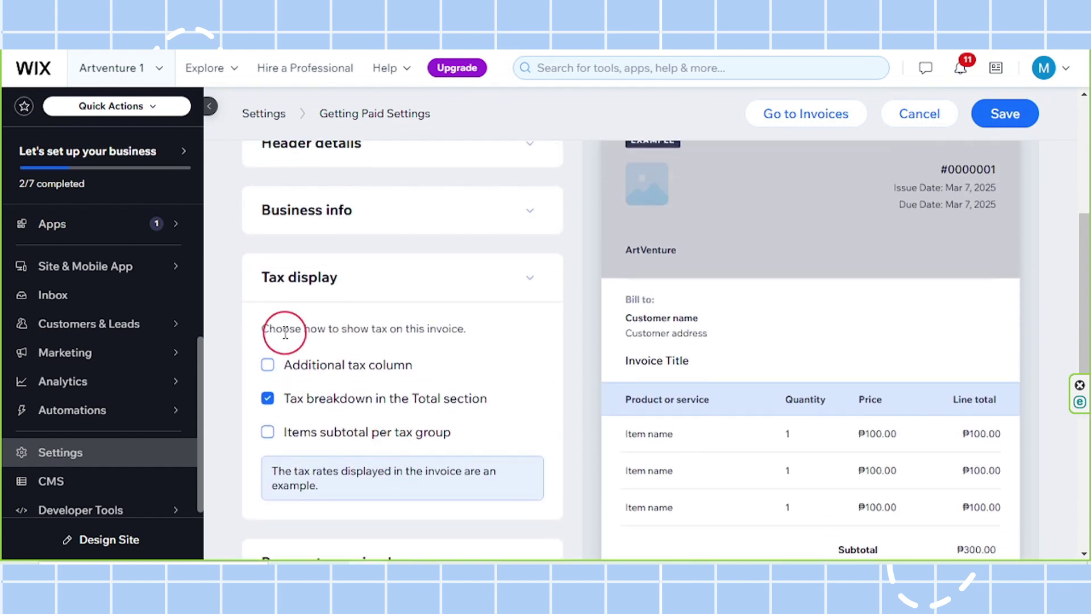
left_click_drag(263, 328, 480, 326)
scroll(492, 466, "down", 2)
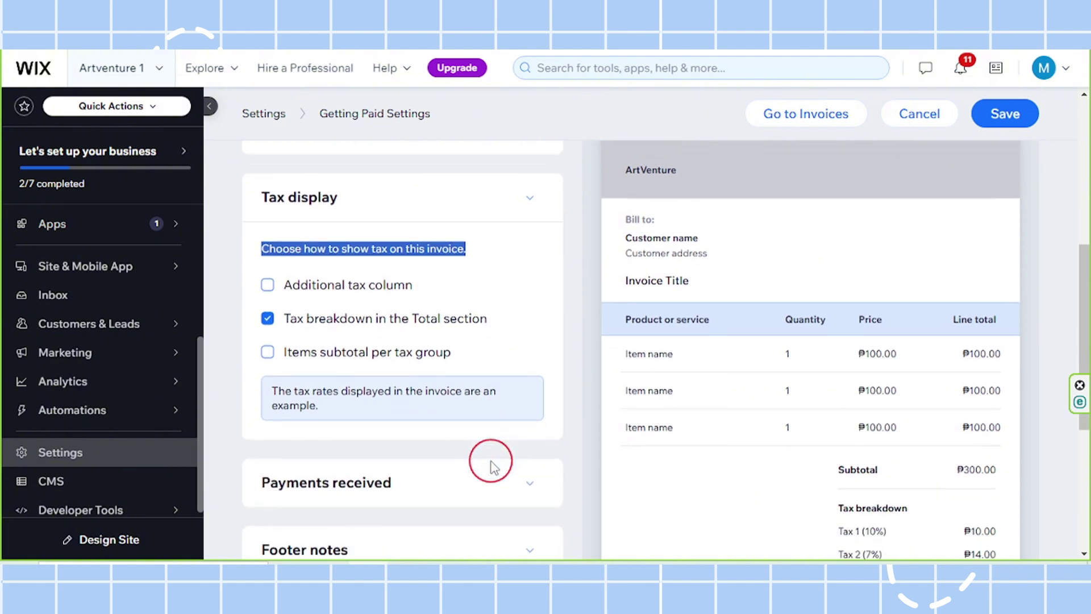
scroll(492, 471, "down", 2)
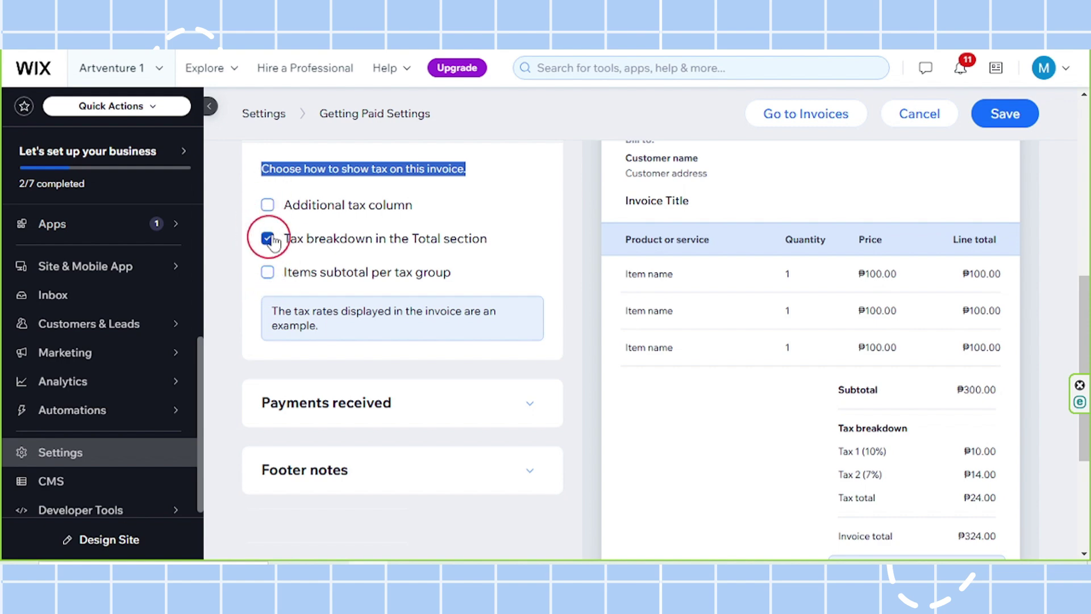
left_click(268, 206)
left_click(267, 273)
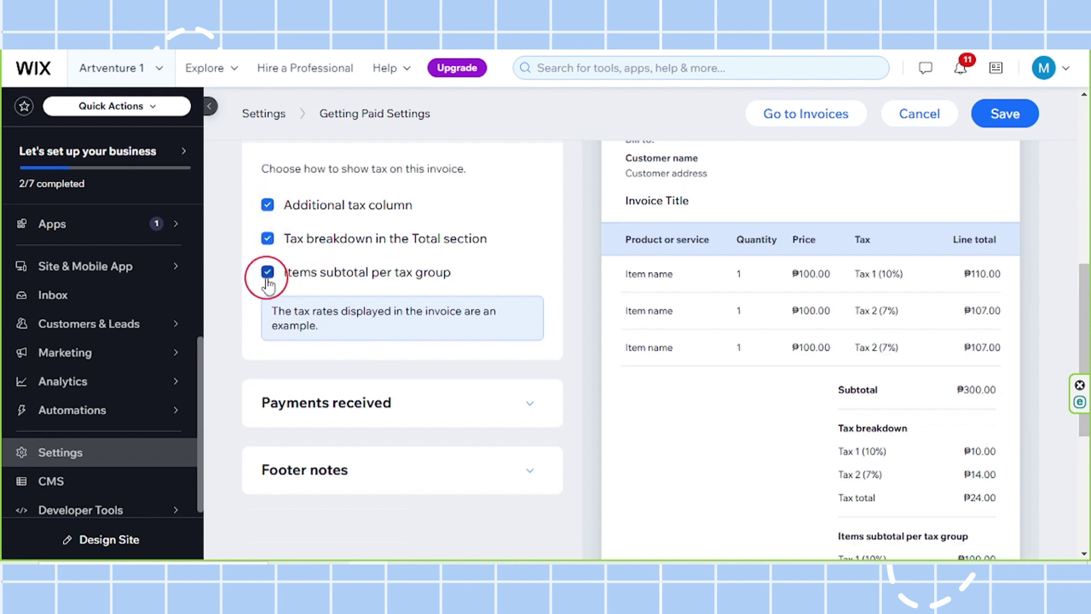
Turn all three tax display options off and on again to compare their effect on the example invoice.
scroll(782, 383, "down", 2)
scroll(557, 326, "up", 2)
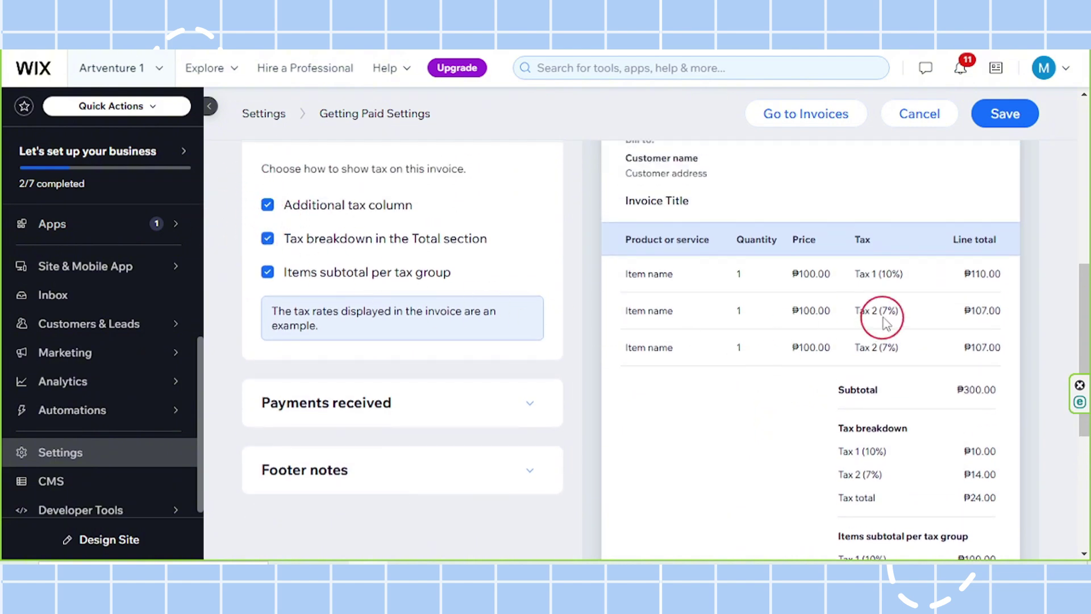
left_click(265, 207)
left_click(265, 239)
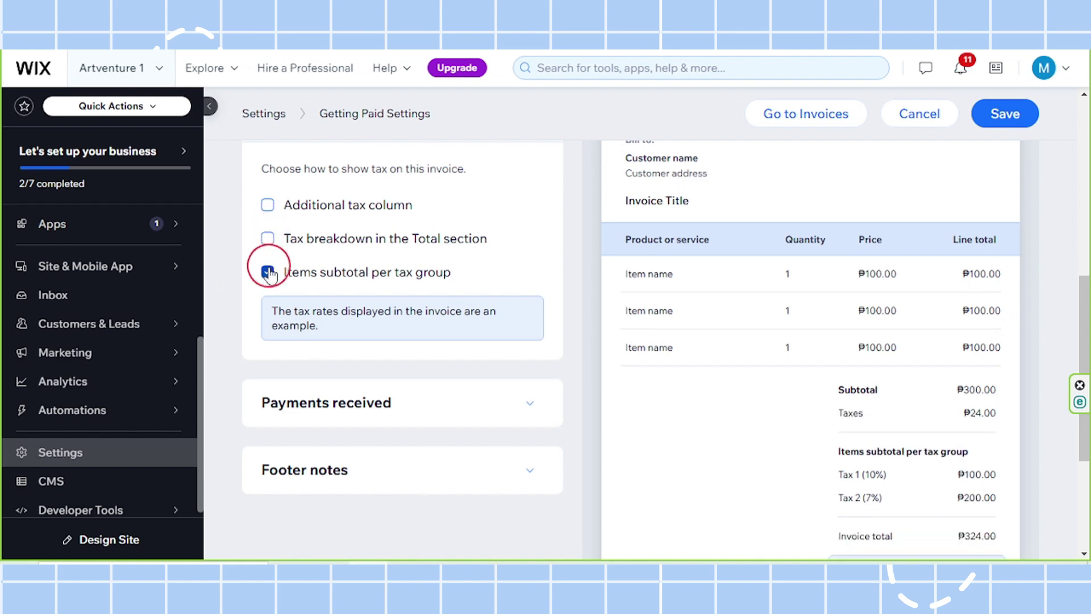
left_click(268, 273)
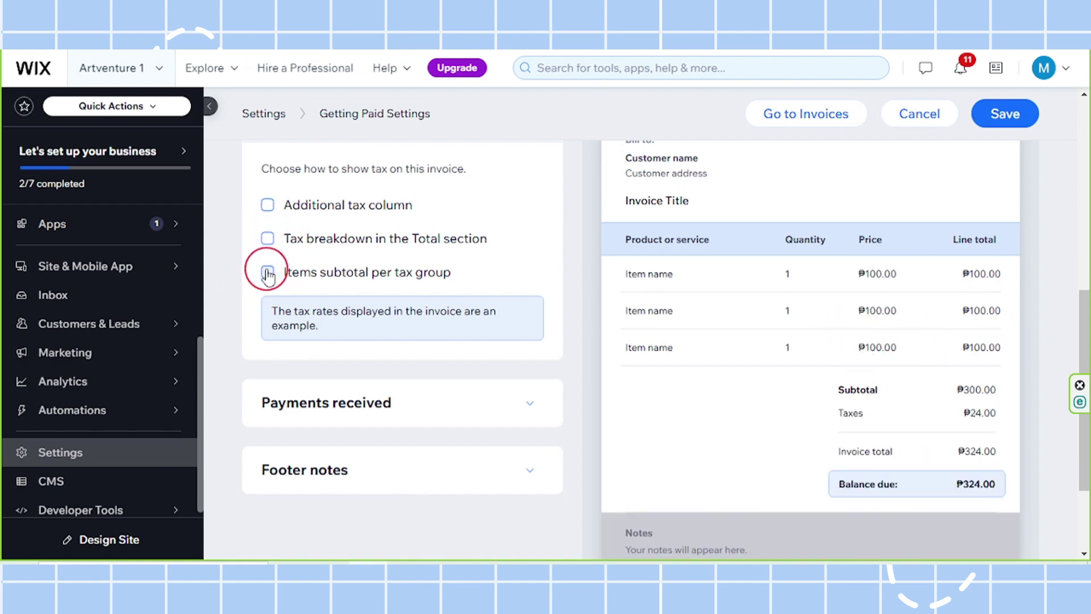
left_click(268, 273)
left_click(265, 239)
left_click(266, 205)
Enable transaction details for payments received and check the payments section of the example invoice.
scroll(1082, 435, "down", 3)
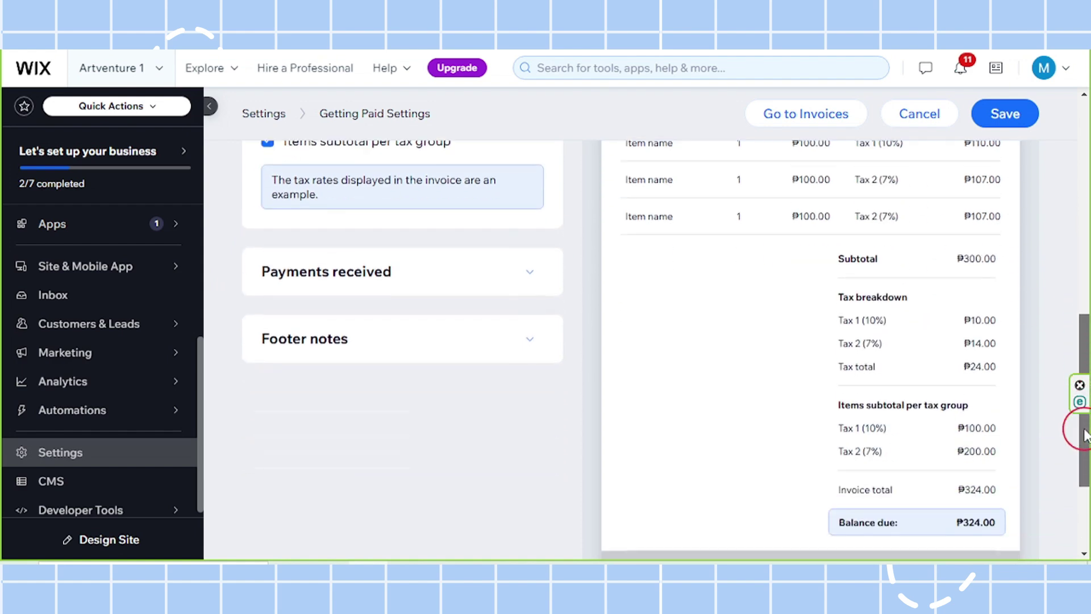
scroll(1082, 435, "down", 2)
left_click(414, 163)
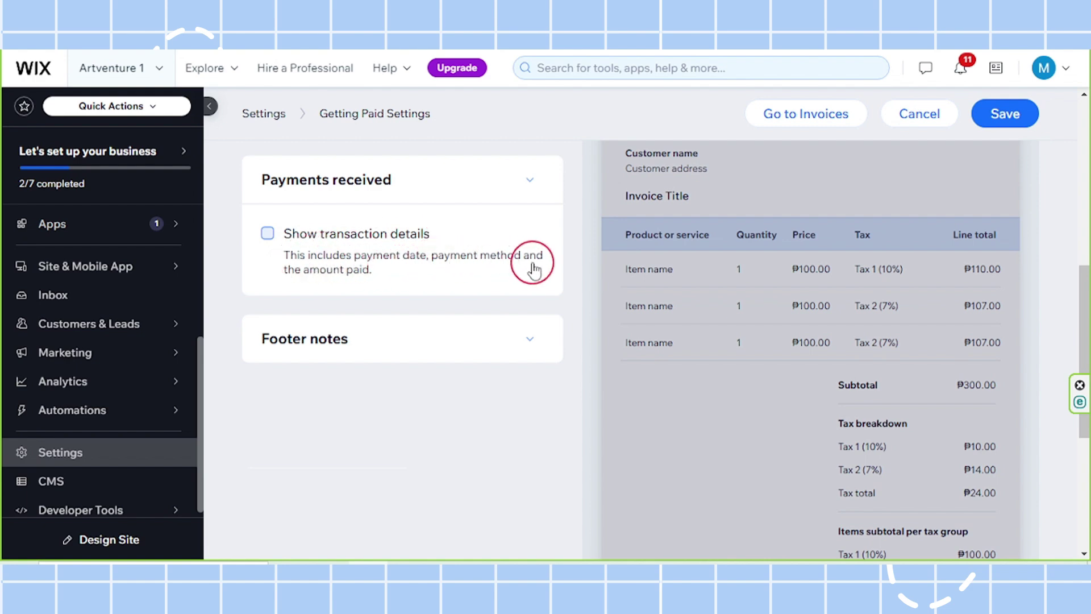
left_click(267, 232)
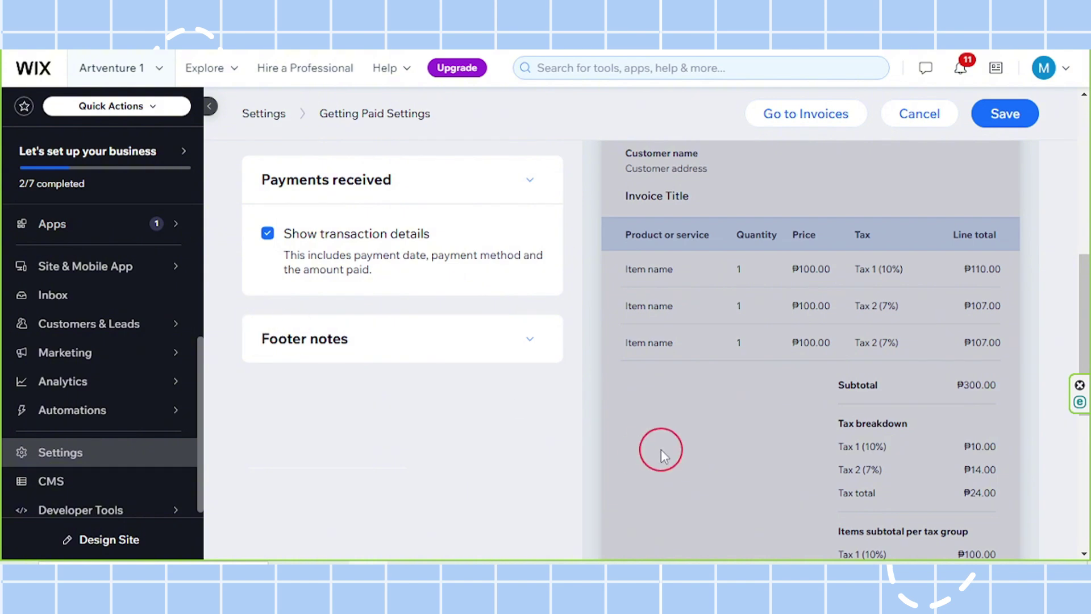
scroll(660, 449, "down", 3)
scroll(661, 444, "down", 3)
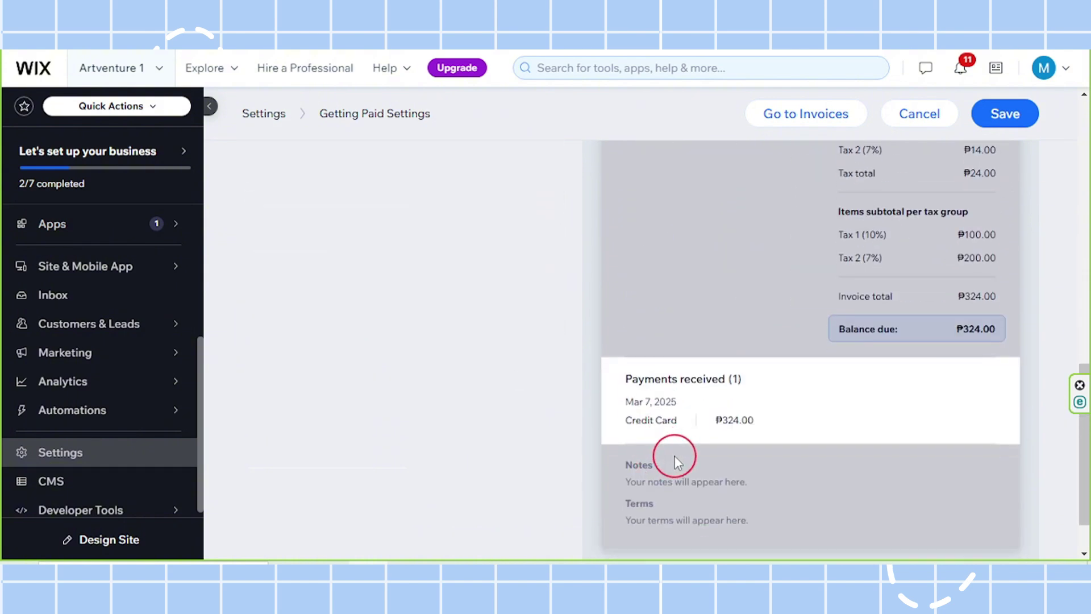
scroll(497, 425, "up", 6)
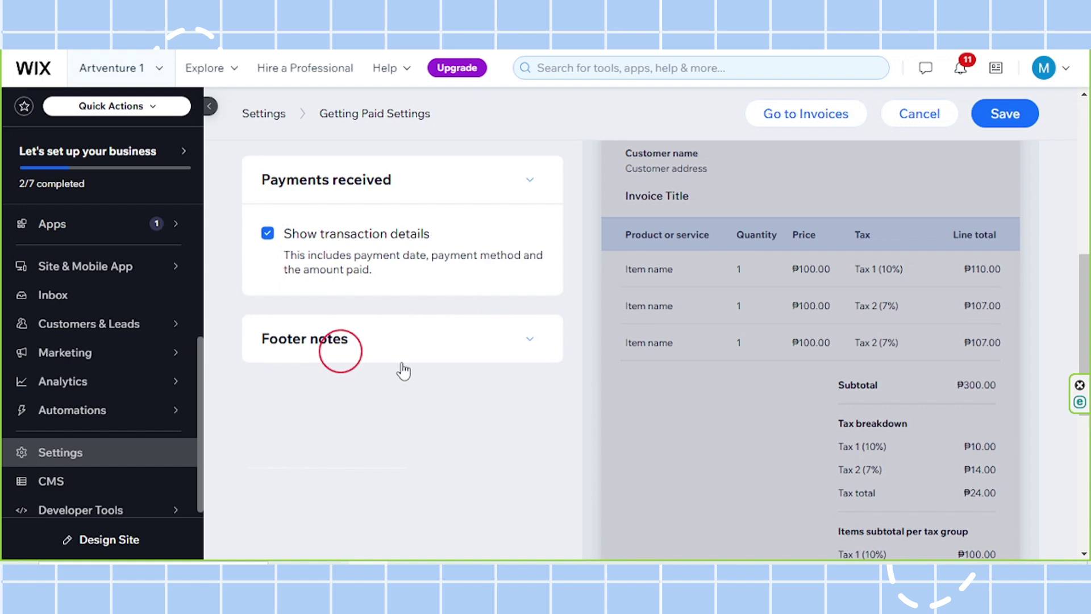
Expand the footer notes settings and examine where the notes and terms appear on the example invoice.
left_click(529, 340)
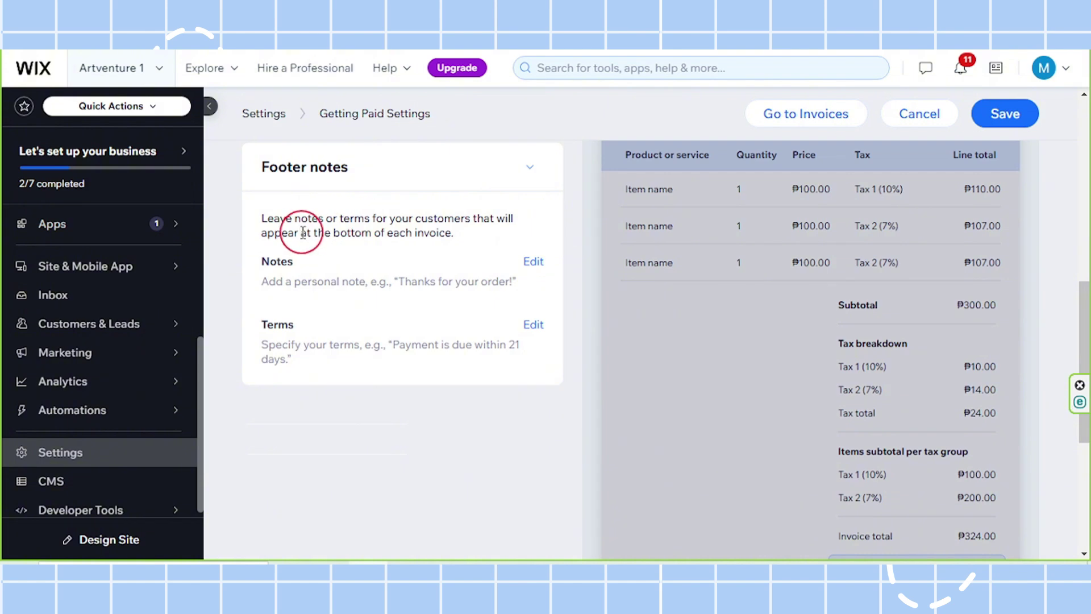
scroll(902, 421, "down", 5)
scroll(900, 424, "down", 1)
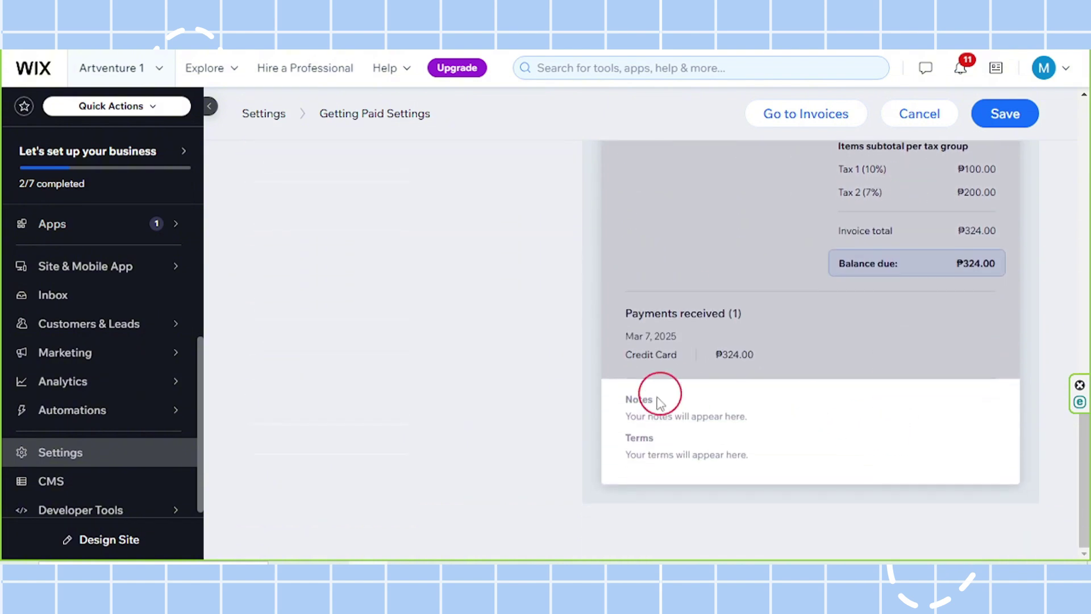
left_click_drag(625, 416, 749, 422)
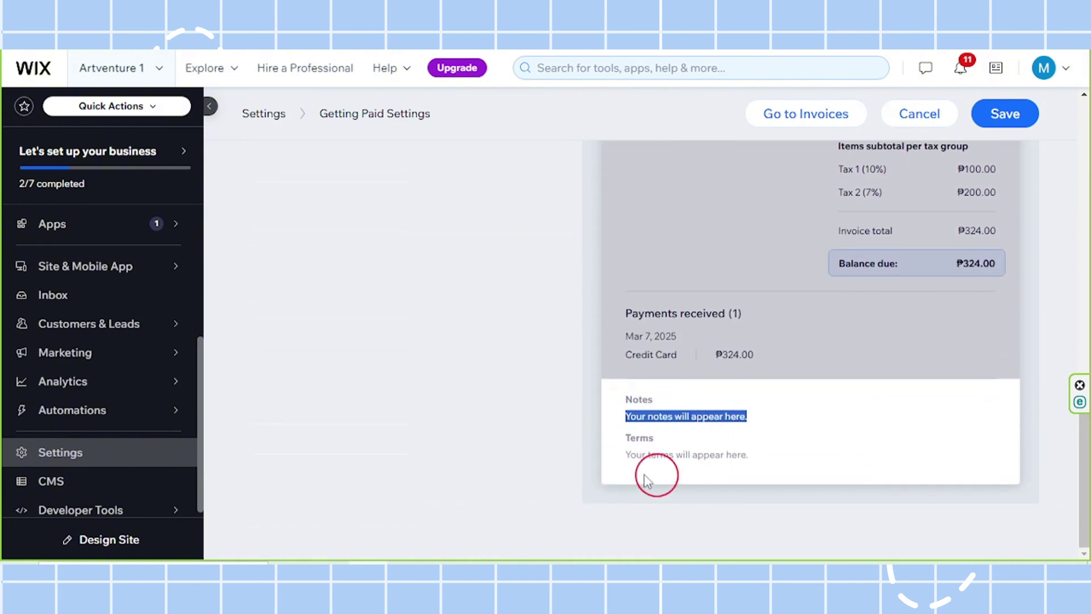
left_click_drag(622, 455, 752, 458)
scroll(487, 475, "up", 3)
scroll(485, 470, "up", 2)
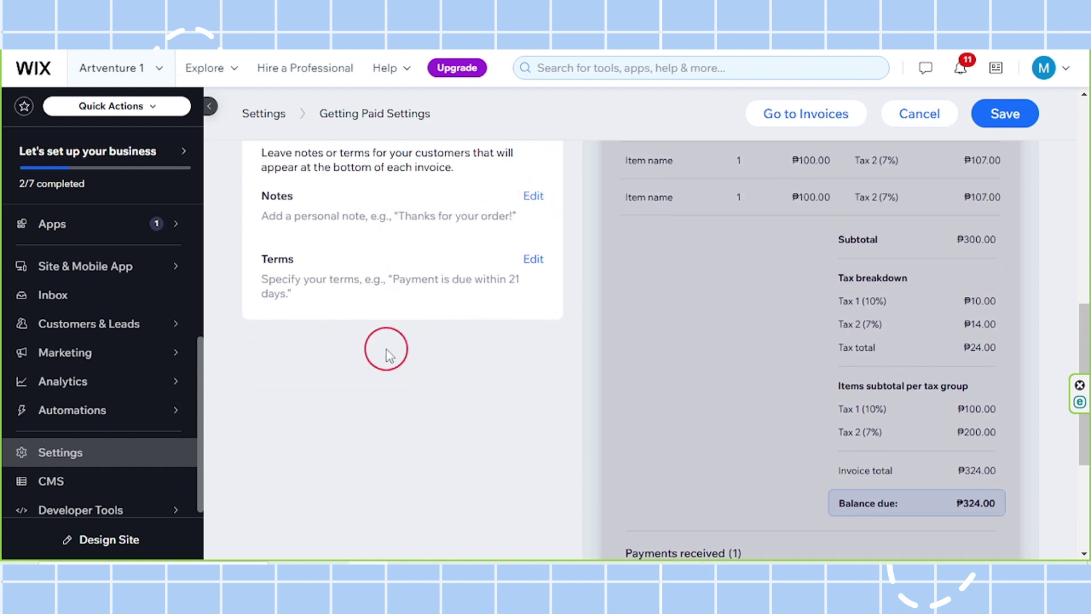
Set the invoice's footer Notes text to "Thank you for your order!", keeping the Notes label.
left_click(539, 198)
left_click(477, 255)
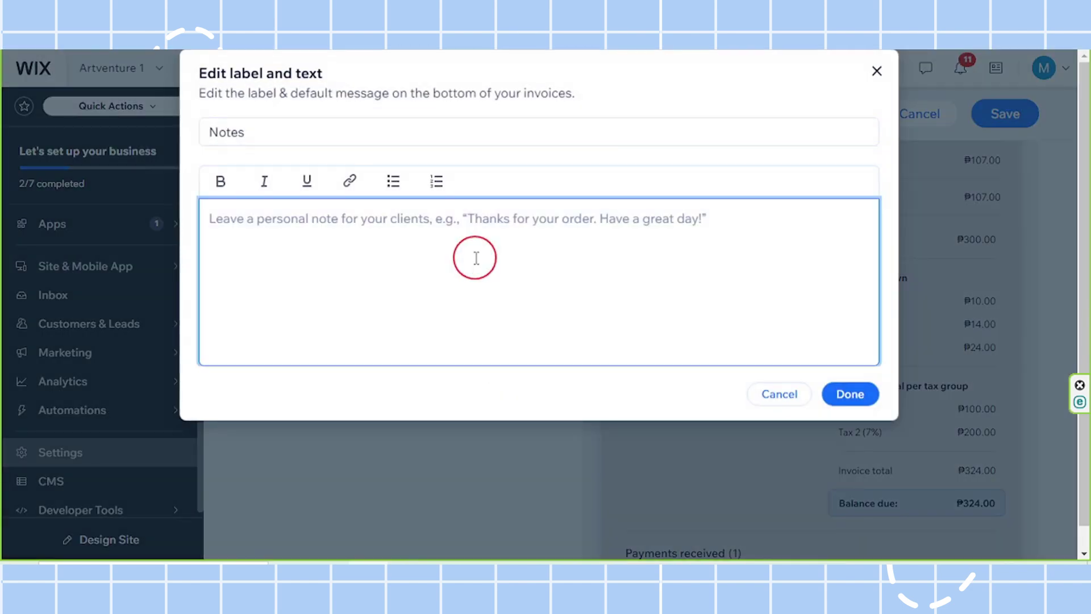
left_click(225, 126)
left_click(236, 241)
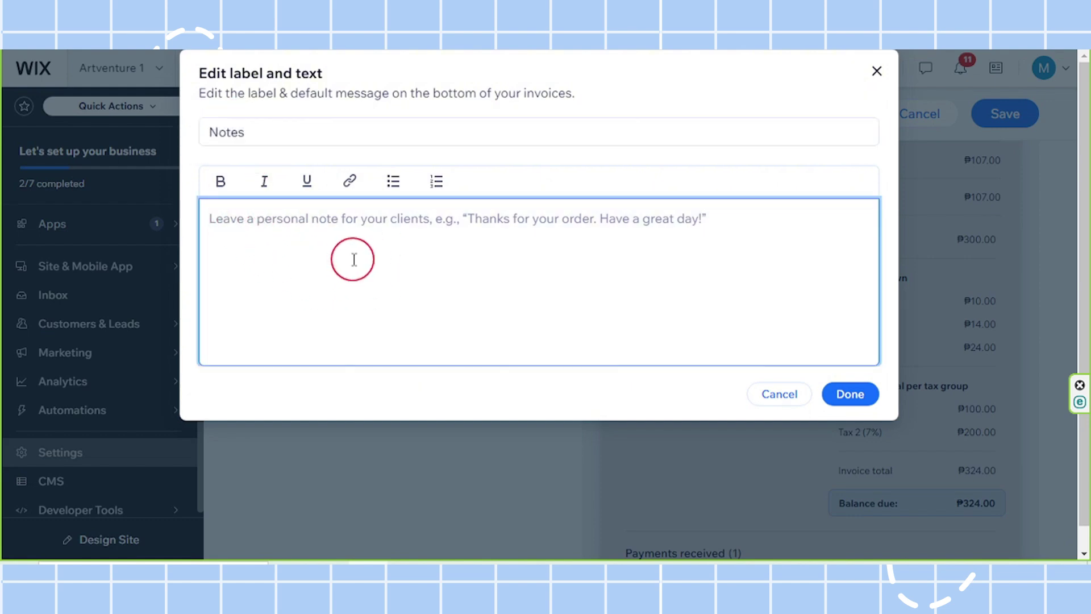
type("Thank you for your order!")
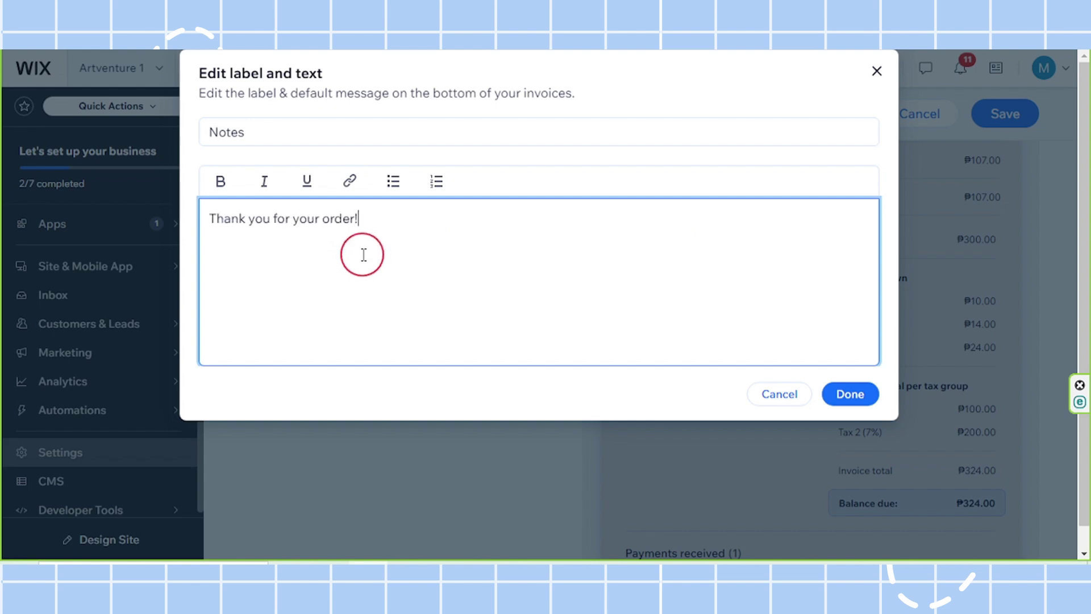
left_click(850, 394)
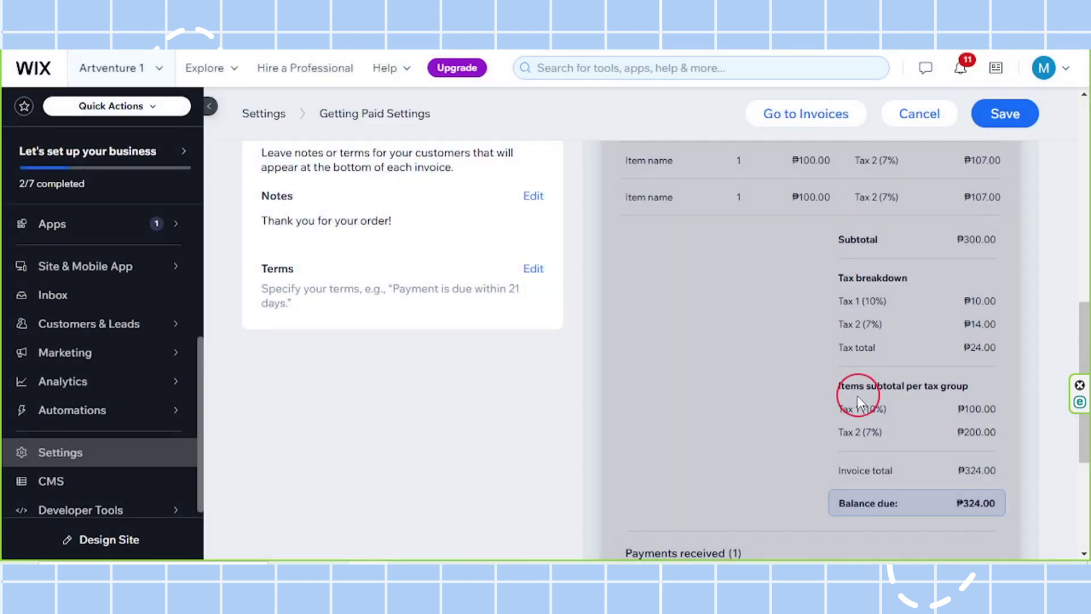
Set the invoice's footer Terms text to "Payment is due within three (3) days." and check it on the example invoice.
left_click(540, 271)
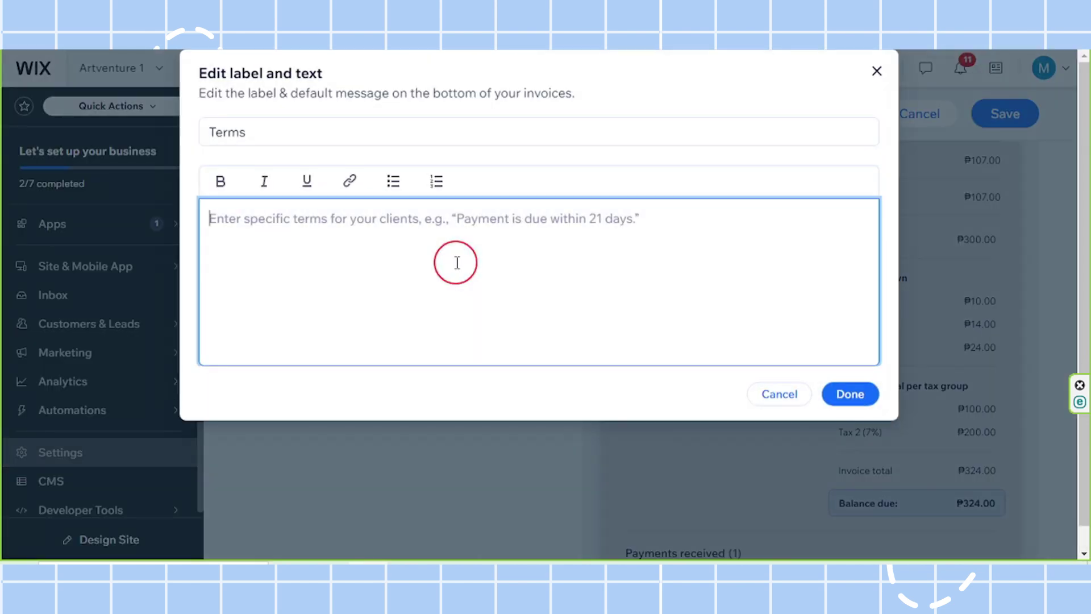
type("Payment is due within three (3) days.")
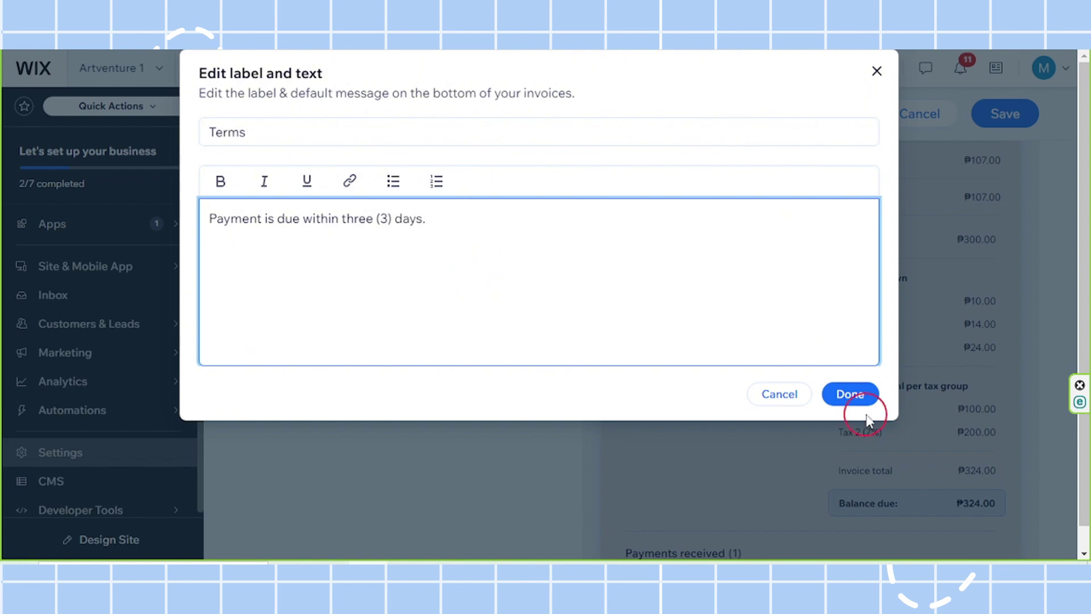
left_click(850, 393)
scroll(579, 426, "down", 3)
scroll(625, 432, "down", 3)
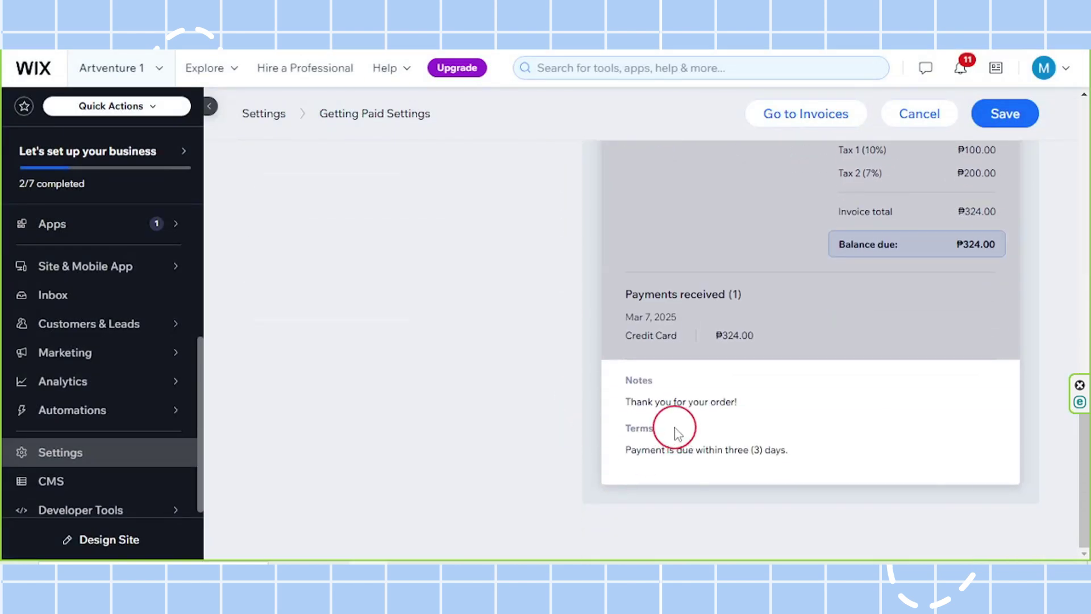
Review the whole example invoice once more and save the customized invoice settings.
scroll(676, 431, "up", 10)
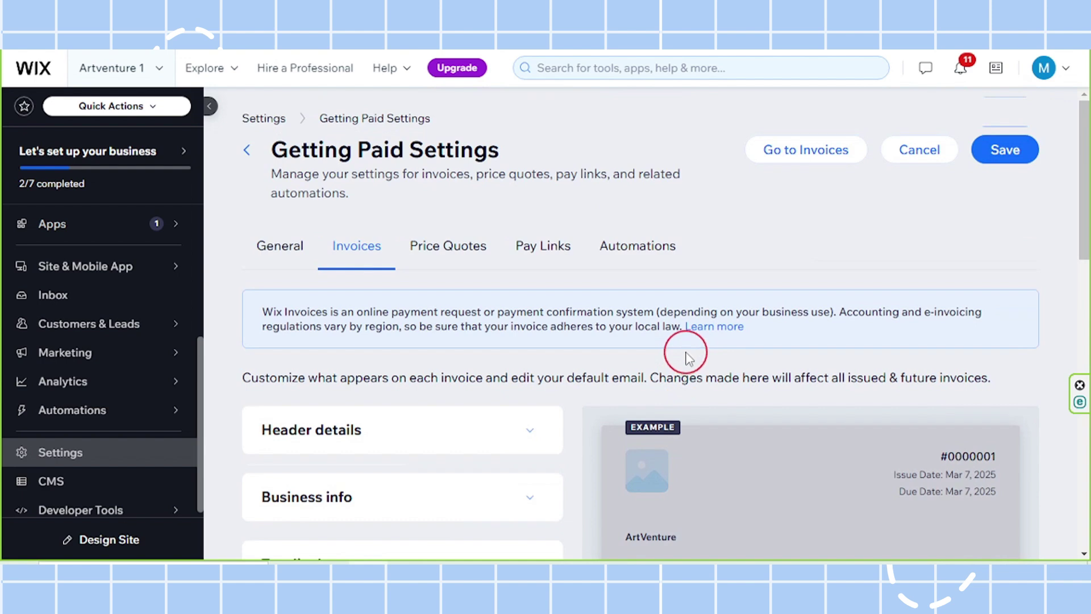
scroll(686, 355, "down", 8)
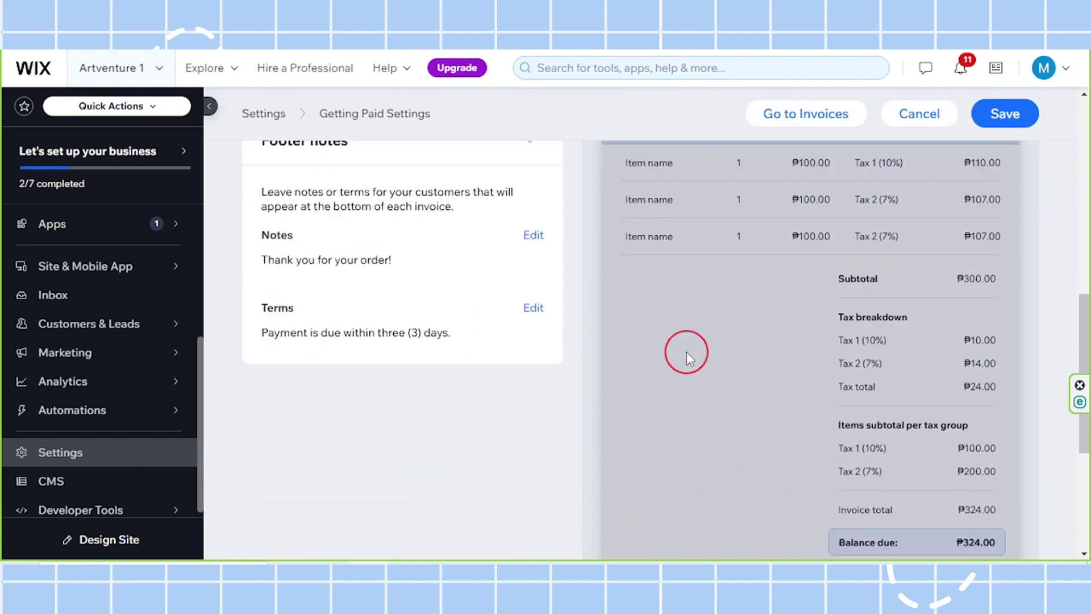
scroll(686, 351, "down", 5)
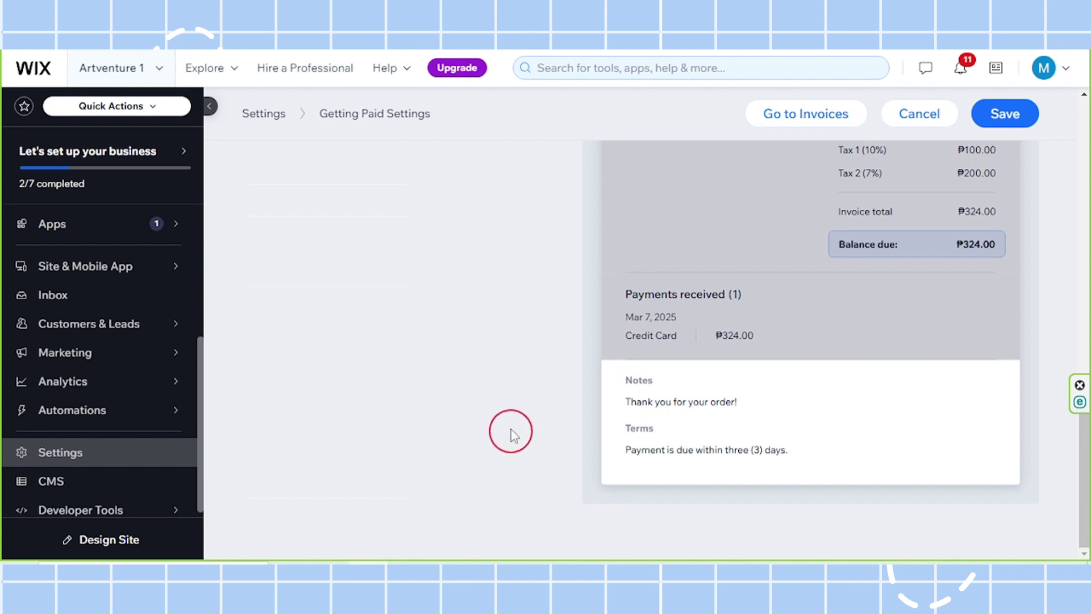
left_click(1001, 121)
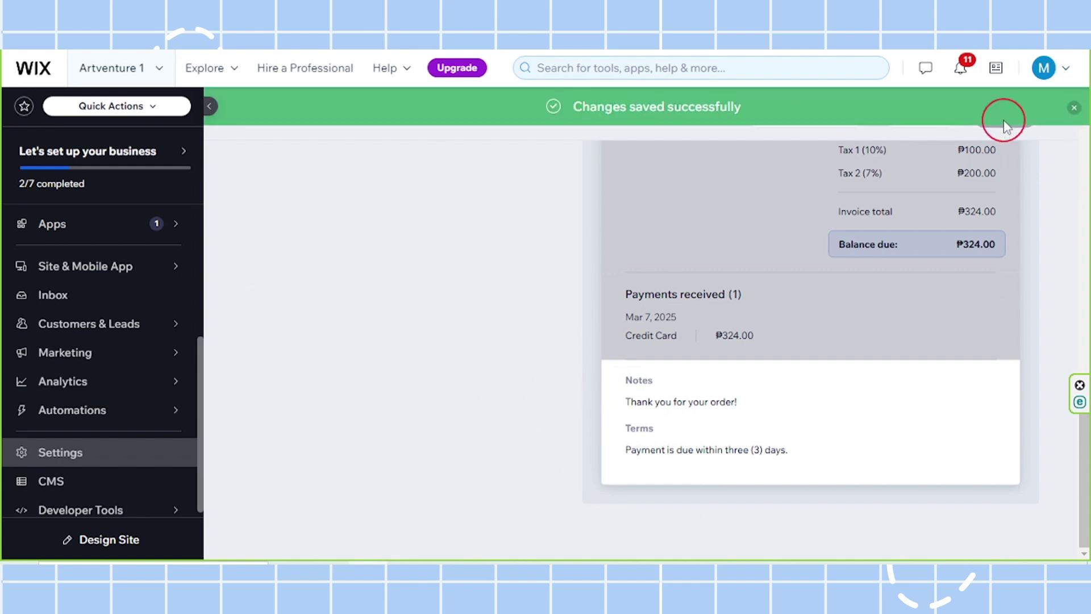
left_click_drag(571, 107, 762, 110)
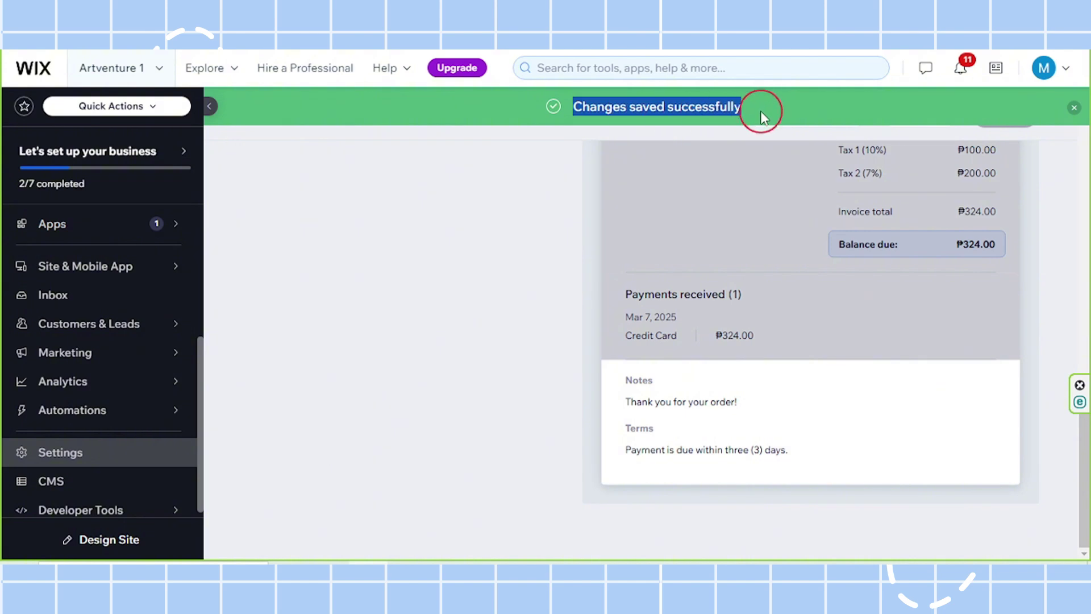
left_click(549, 258)
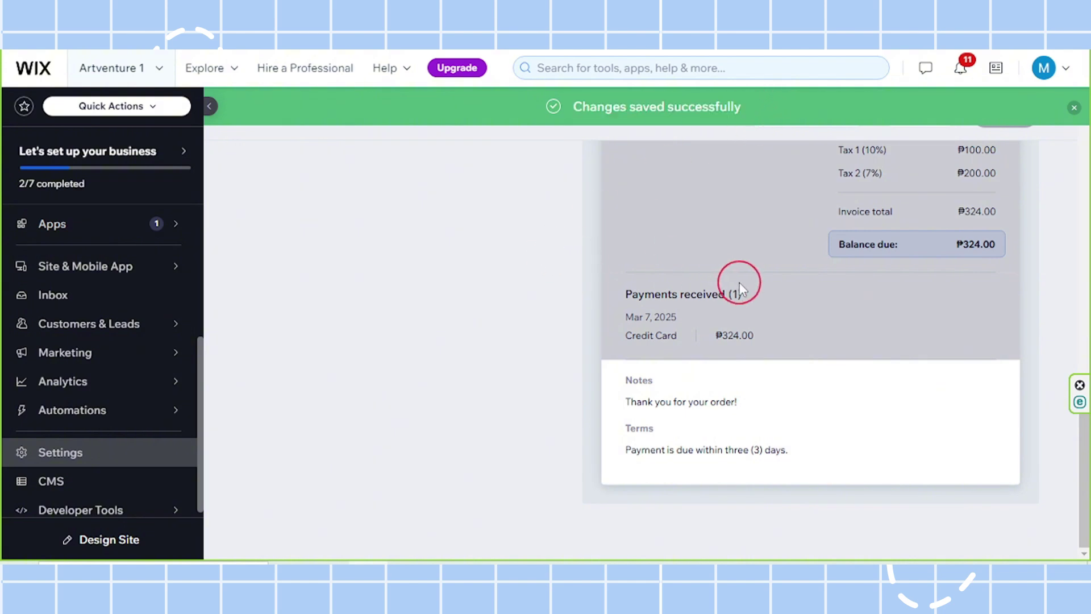